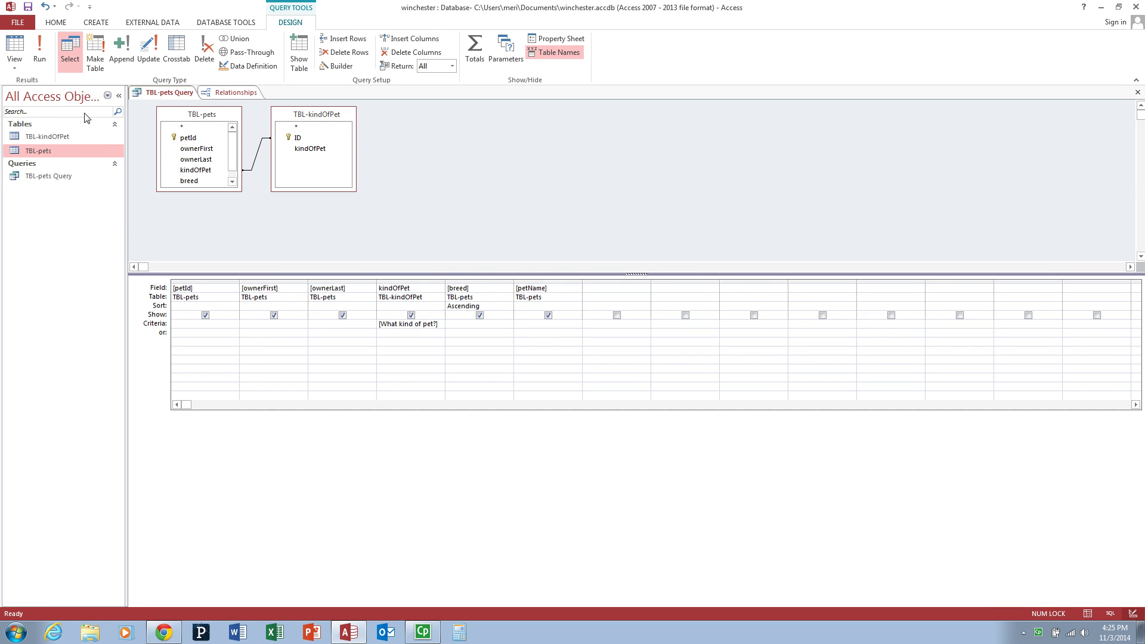
- Close the TBL-pets Query and save its design changes
left_click(88, 180)
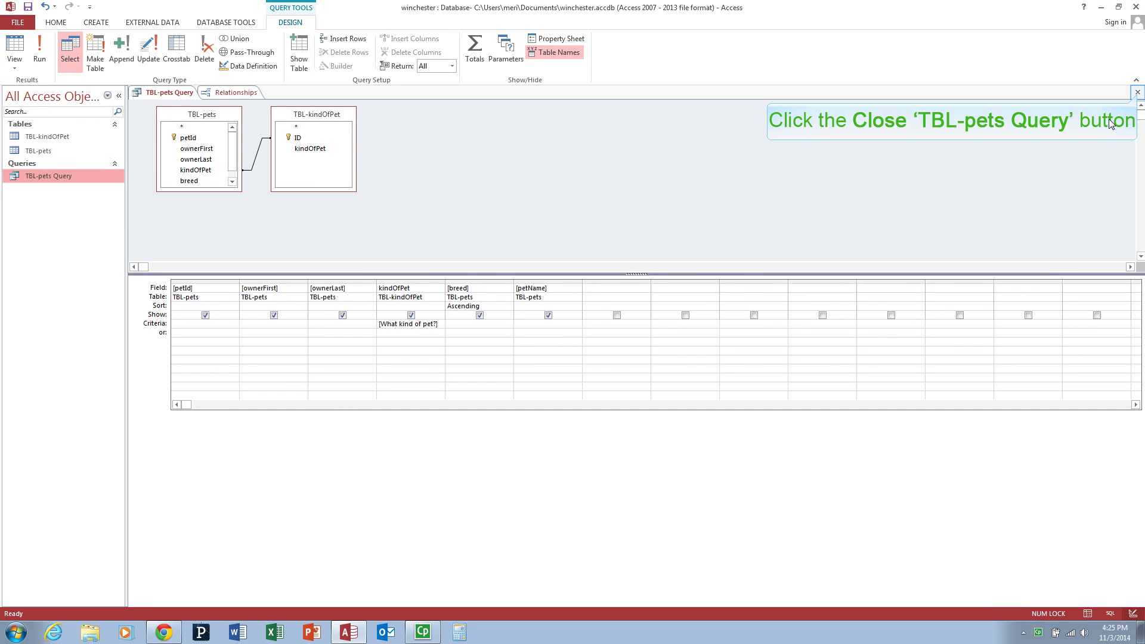
left_click(1138, 92)
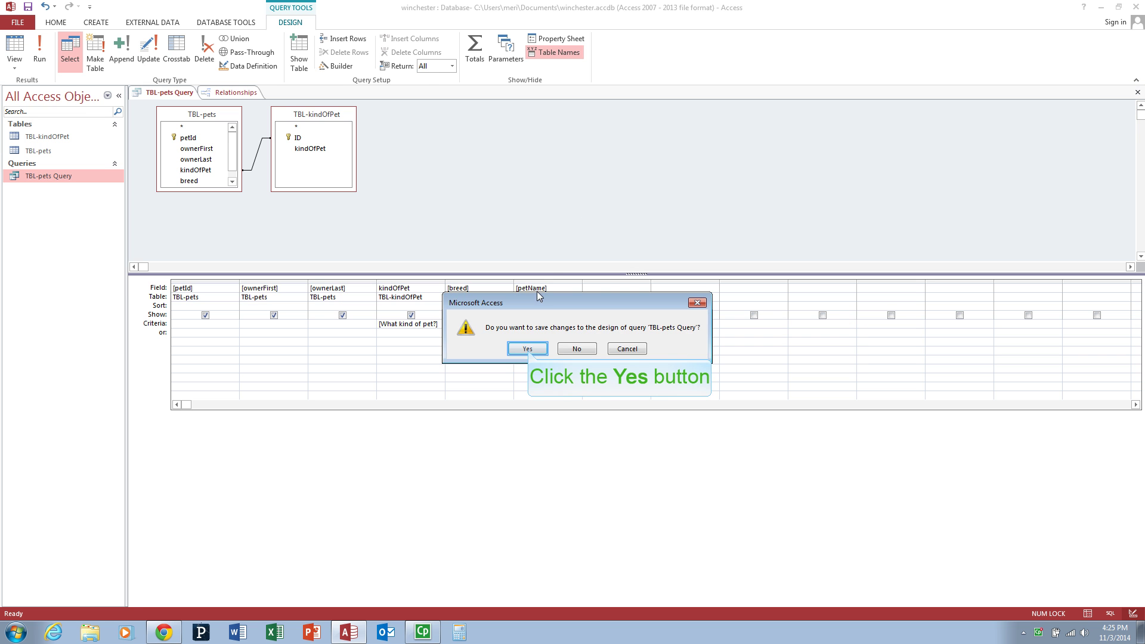
left_click(528, 349)
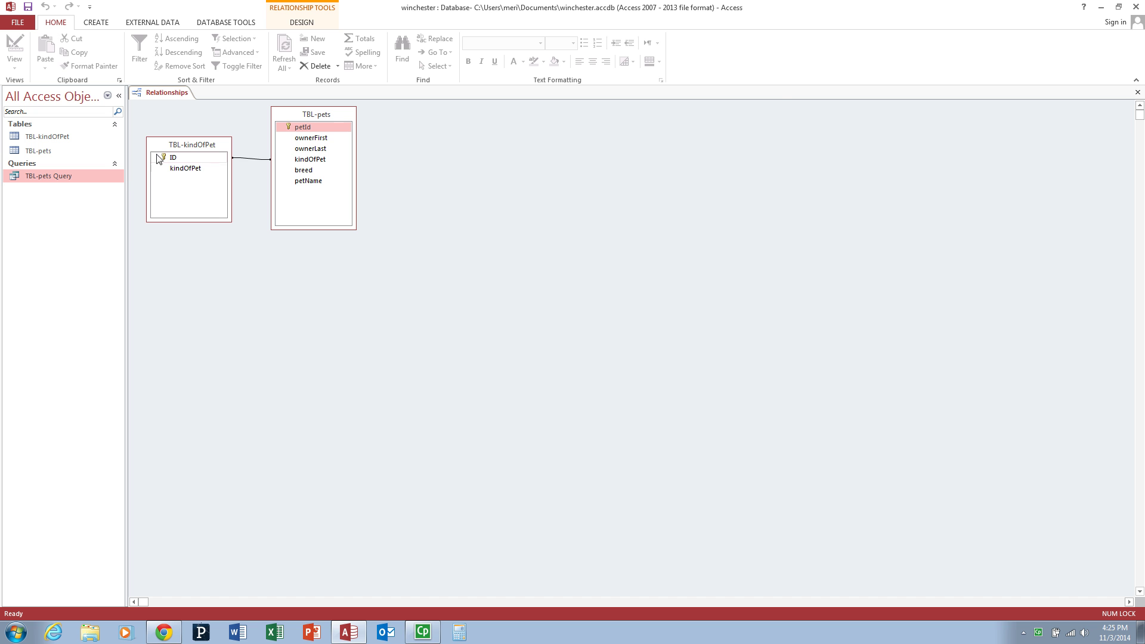
- Close the Relationships window, select the TBL-kindOfPet table and show the Create ribbon
left_click(1137, 93)
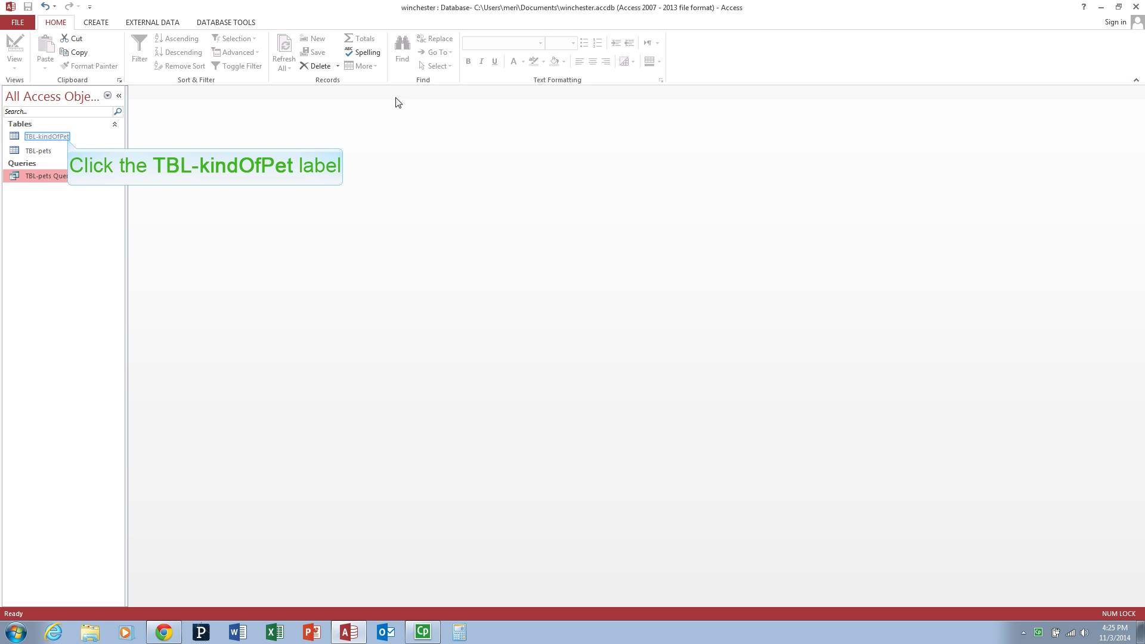
left_click(69, 142)
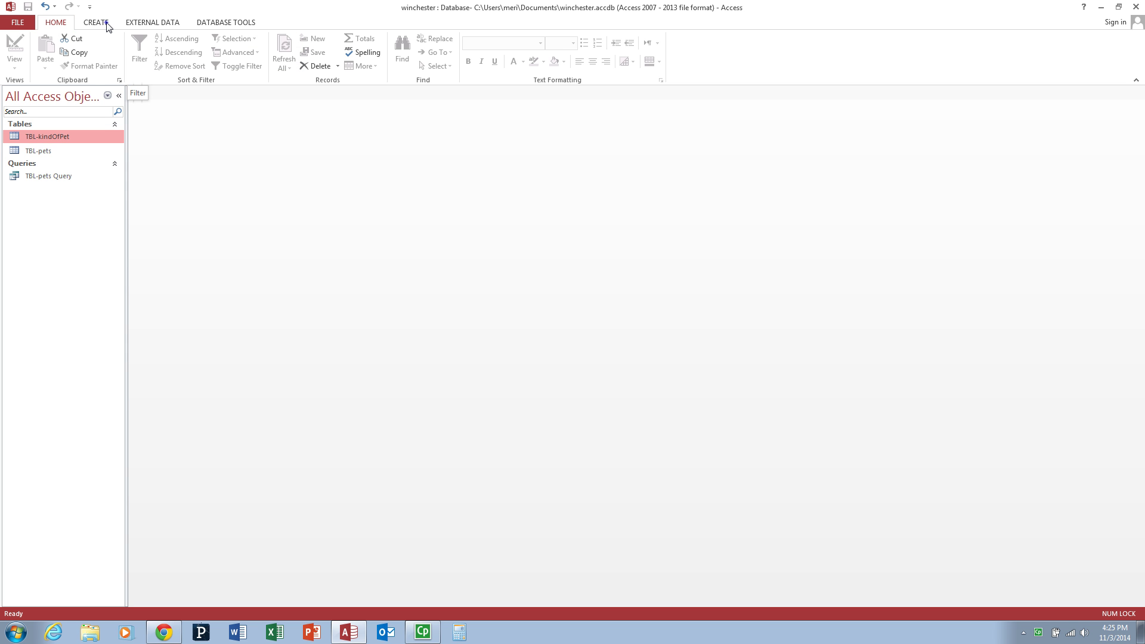
left_click(106, 24)
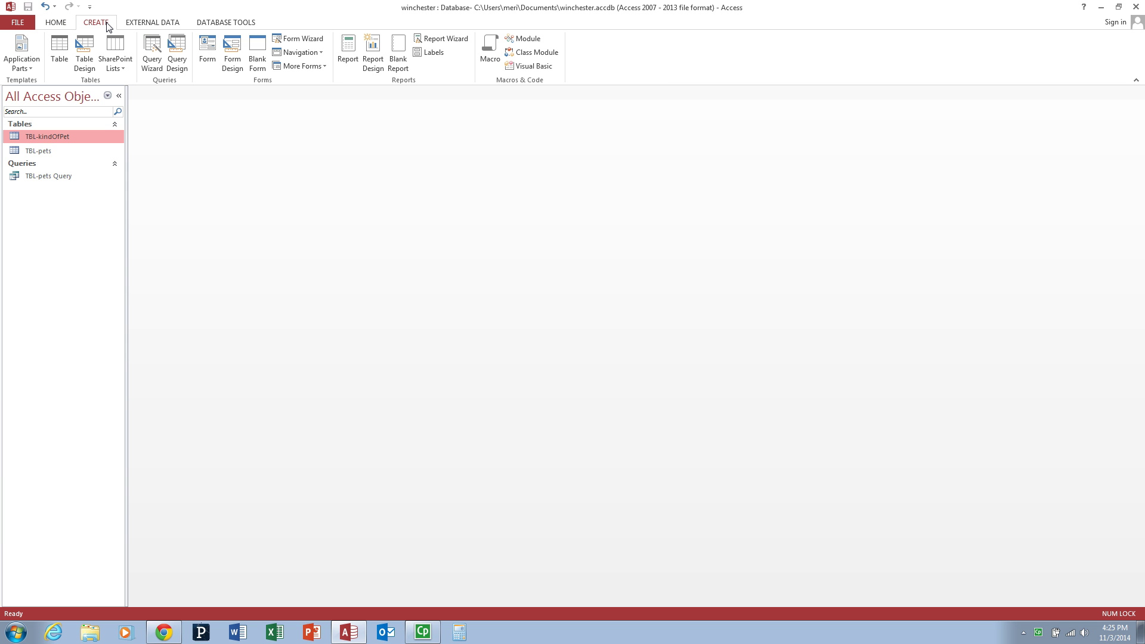
- Start the Form Wizard on Table: TBL-pets and add all six of its fields
left_click(284, 41)
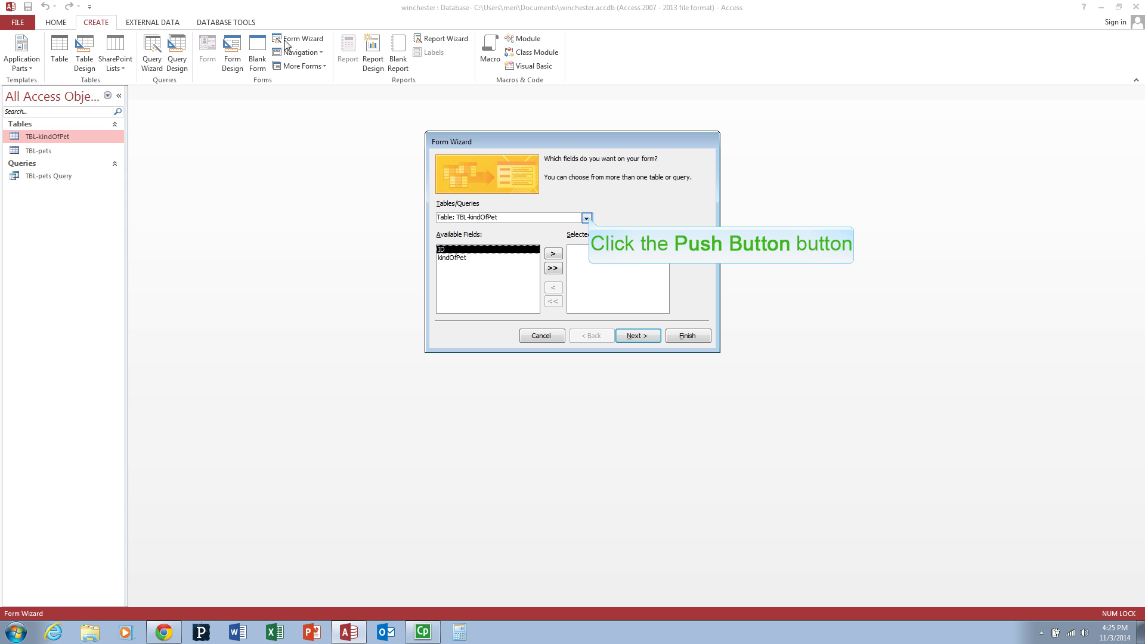
left_click(587, 218)
left_click(559, 235)
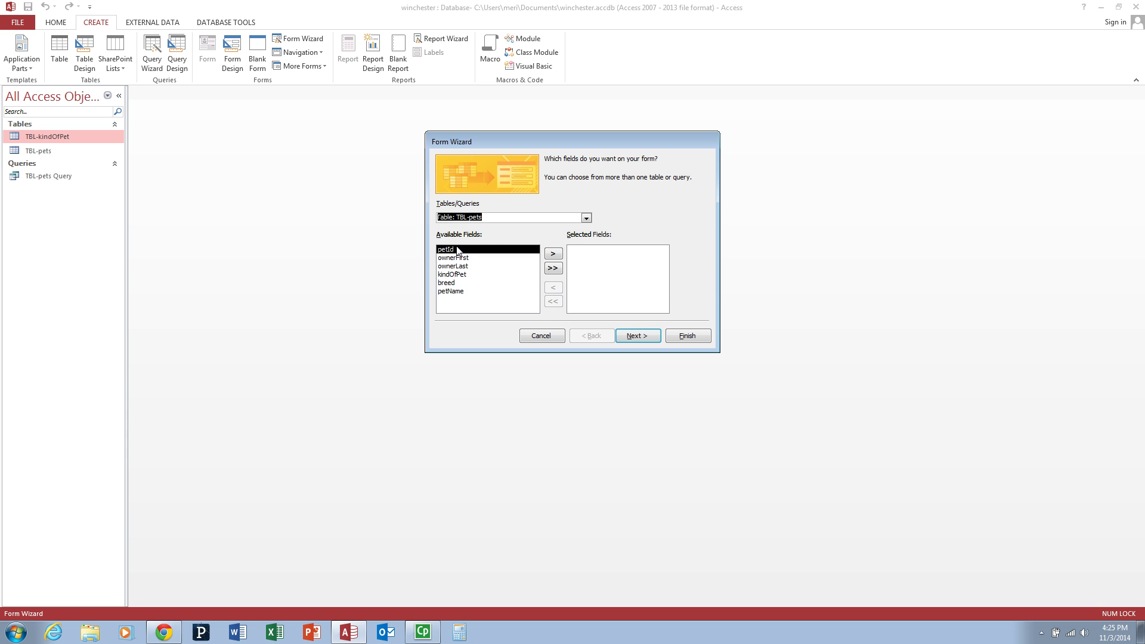
left_click(553, 268)
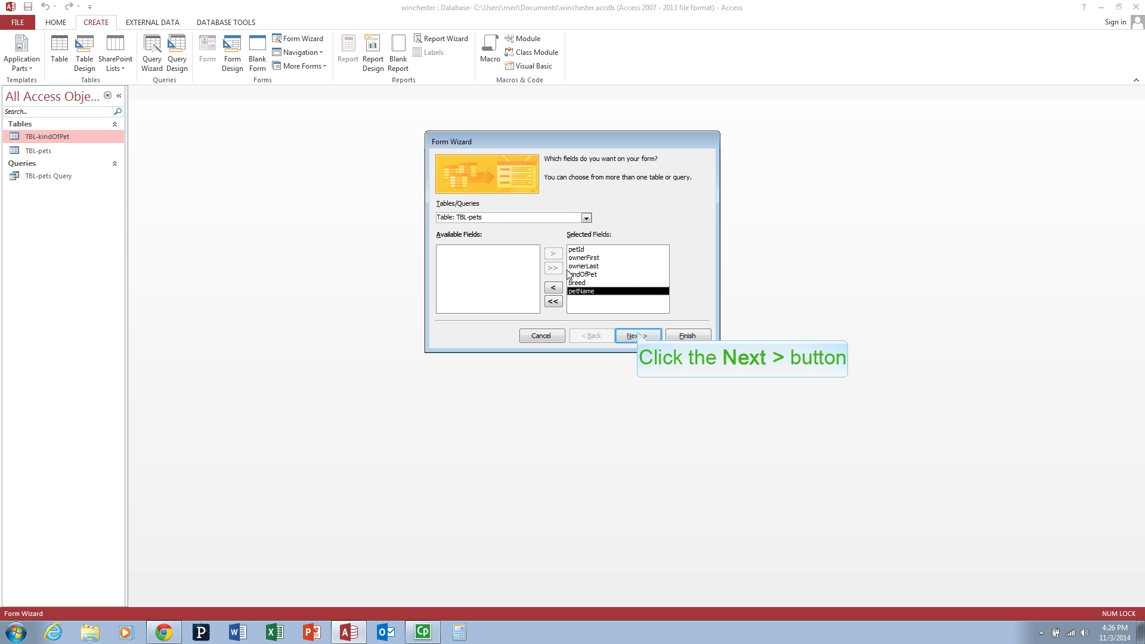
- Preview the tabular, datasheet and justified layouts, then choose the Columnar layout
left_click(637, 336)
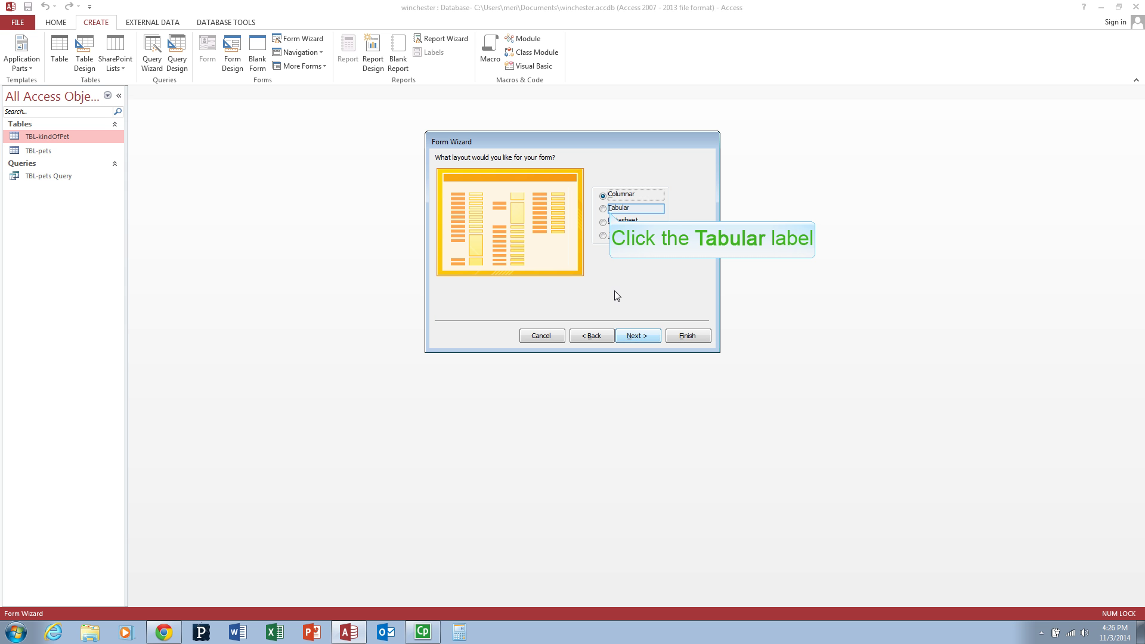
left_click(611, 209)
left_click(604, 223)
left_click(607, 236)
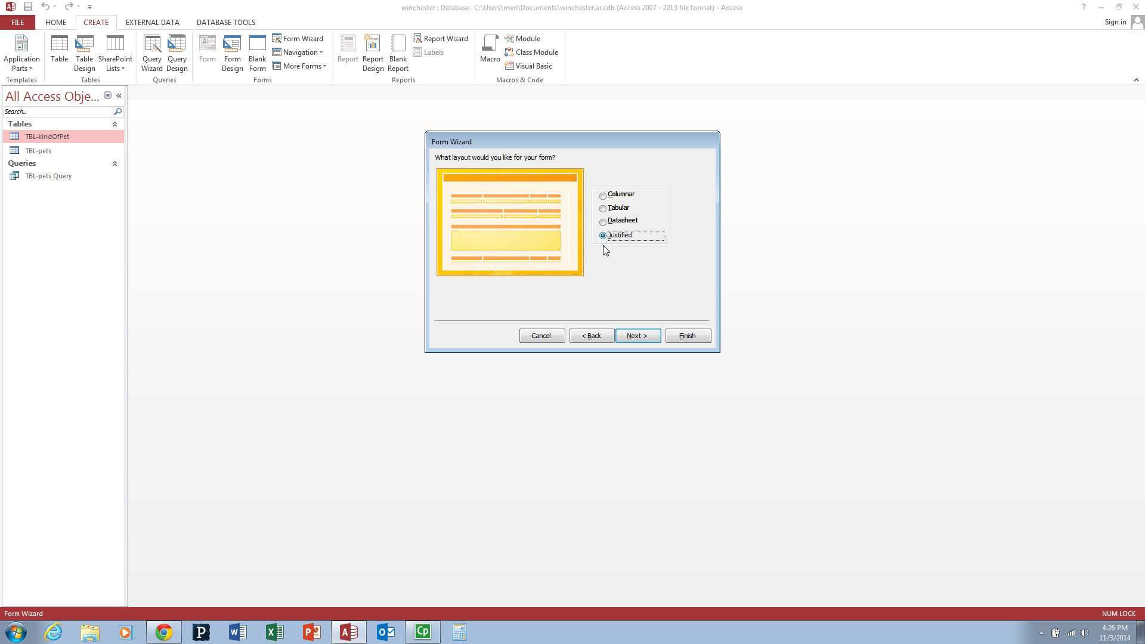
left_click(603, 196)
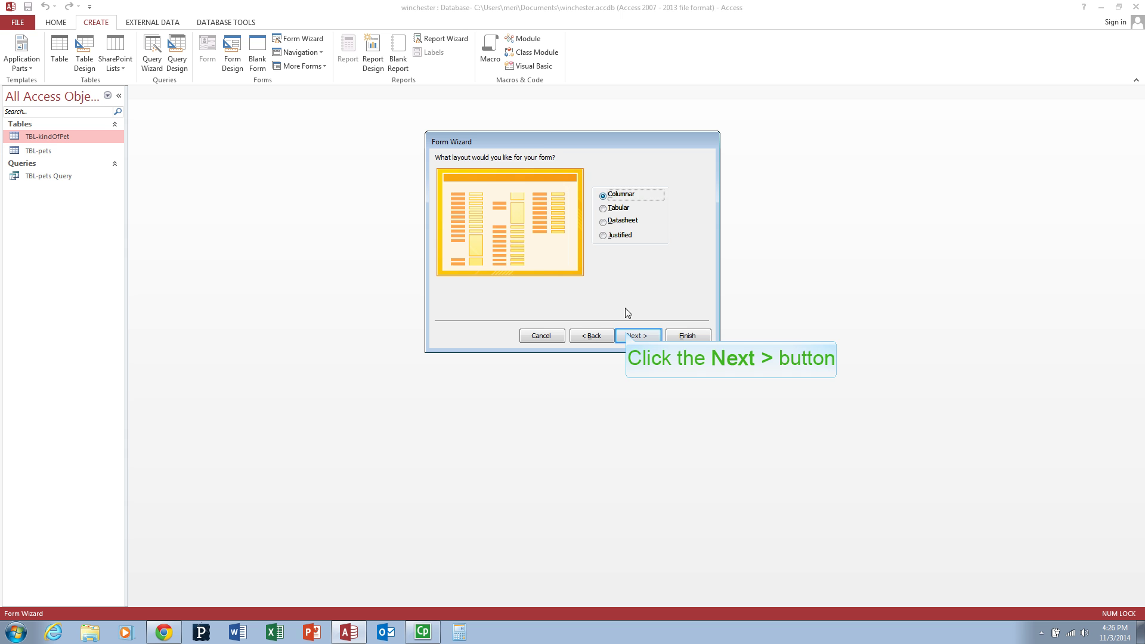
- Title the form 'Pets Data Entry' and finish the wizard to open it
left_click(627, 335)
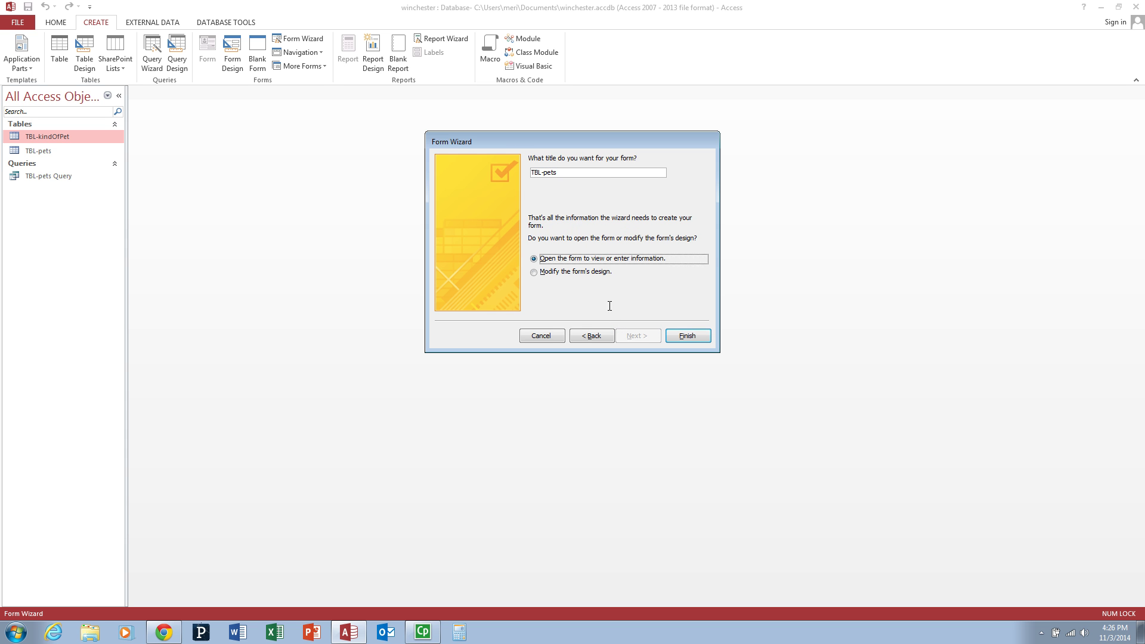
left_click_drag(600, 172, 528, 174)
type("Pets Data Entry")
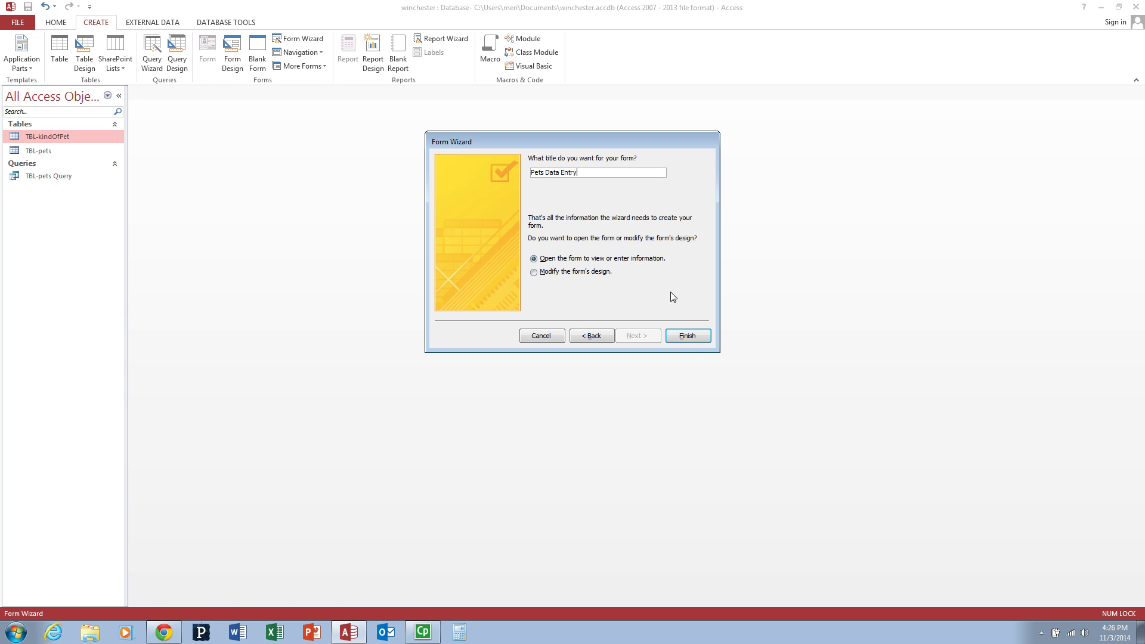
left_click(695, 339)
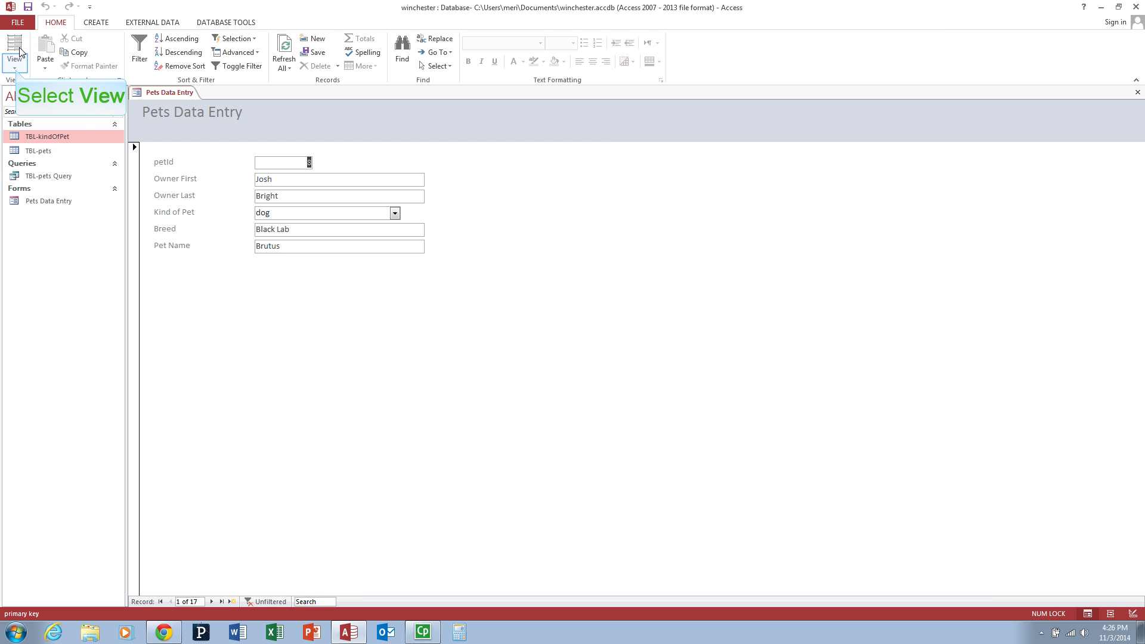
- Switch the Pets Data Entry form to Design View
left_click(16, 72)
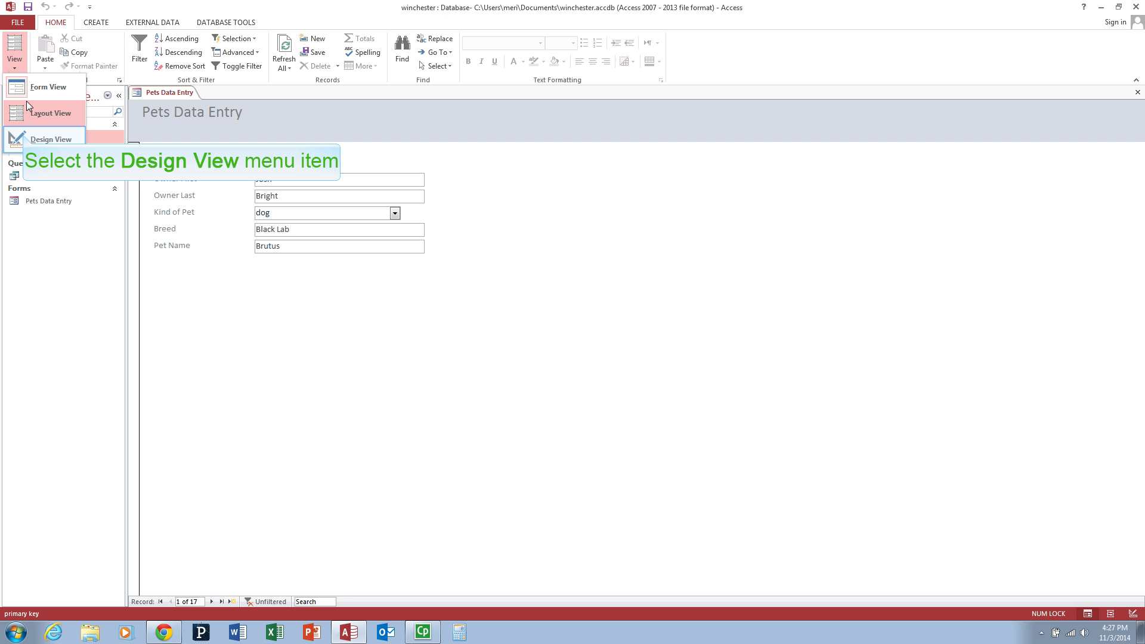
left_click(24, 139)
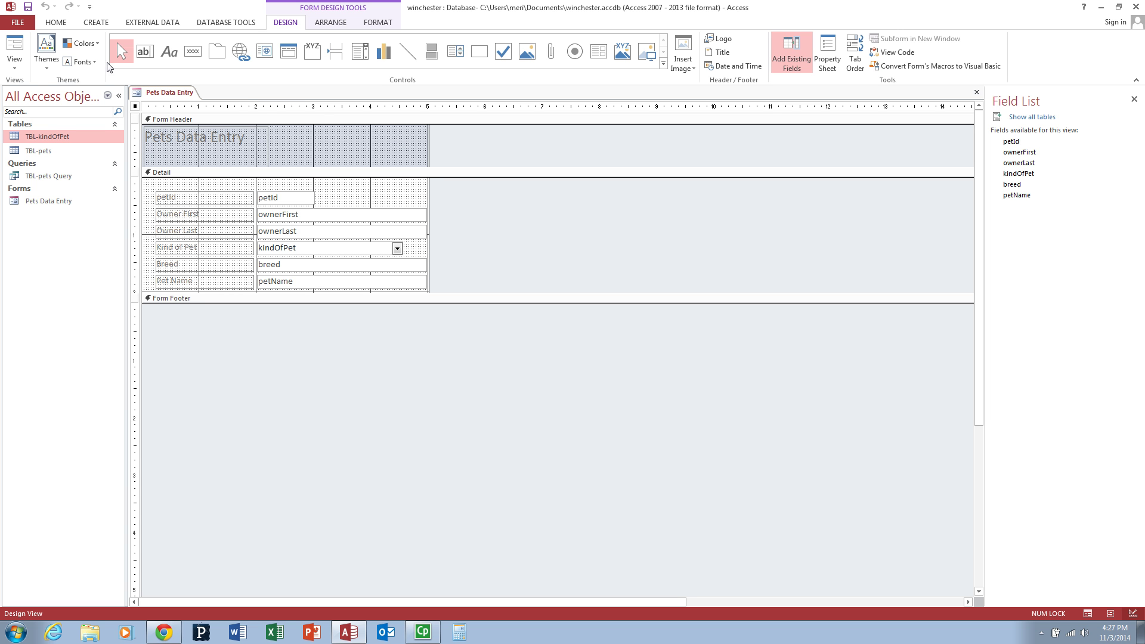
- In Layout View, change the petId label's caption to 'Pet ID'
left_click(15, 65)
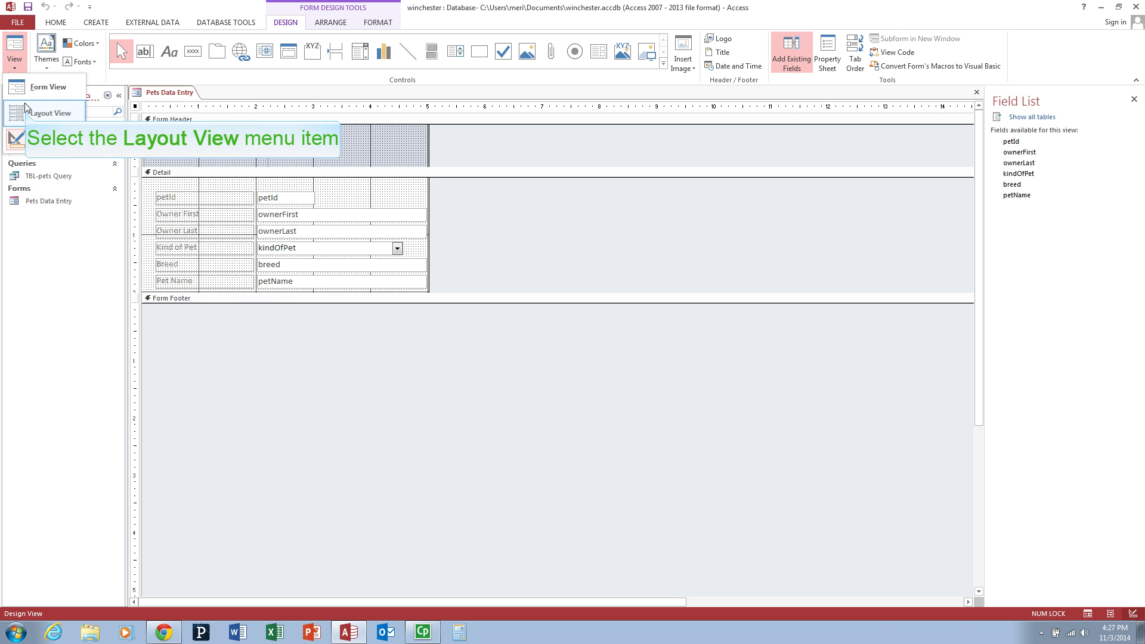
left_click(50, 113)
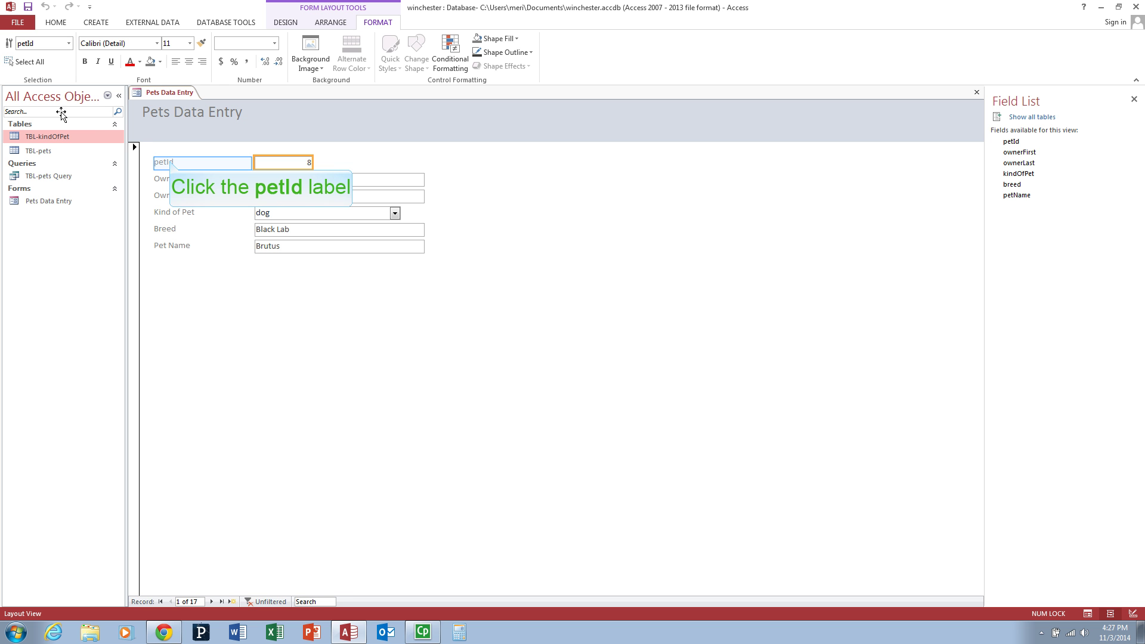
double_click(170, 162)
type("Pet ID")
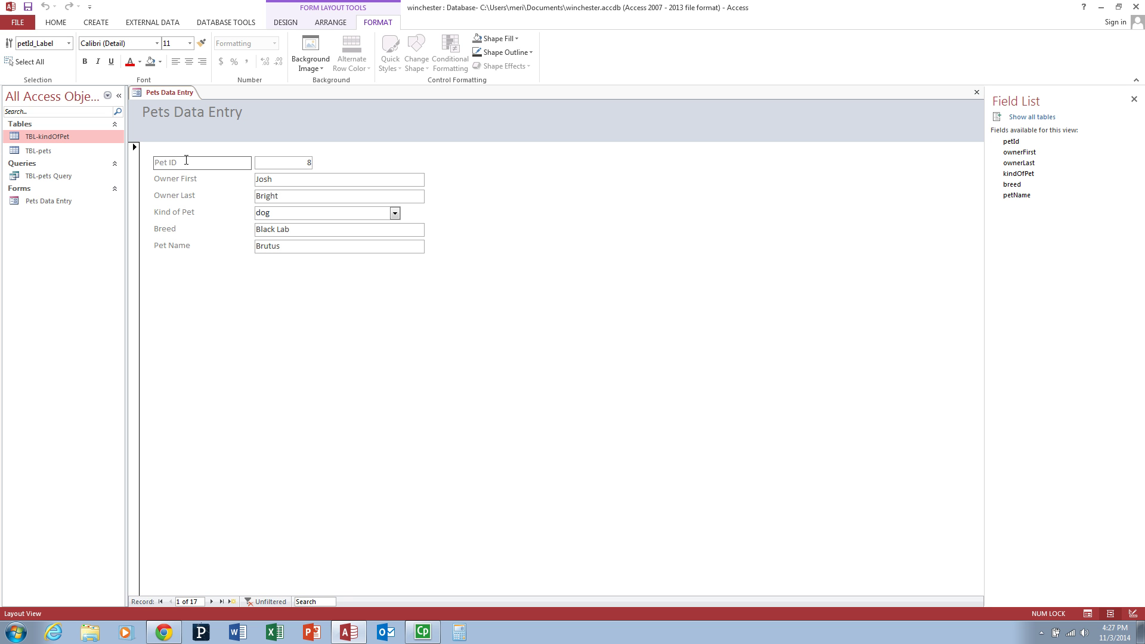
left_click(353, 168)
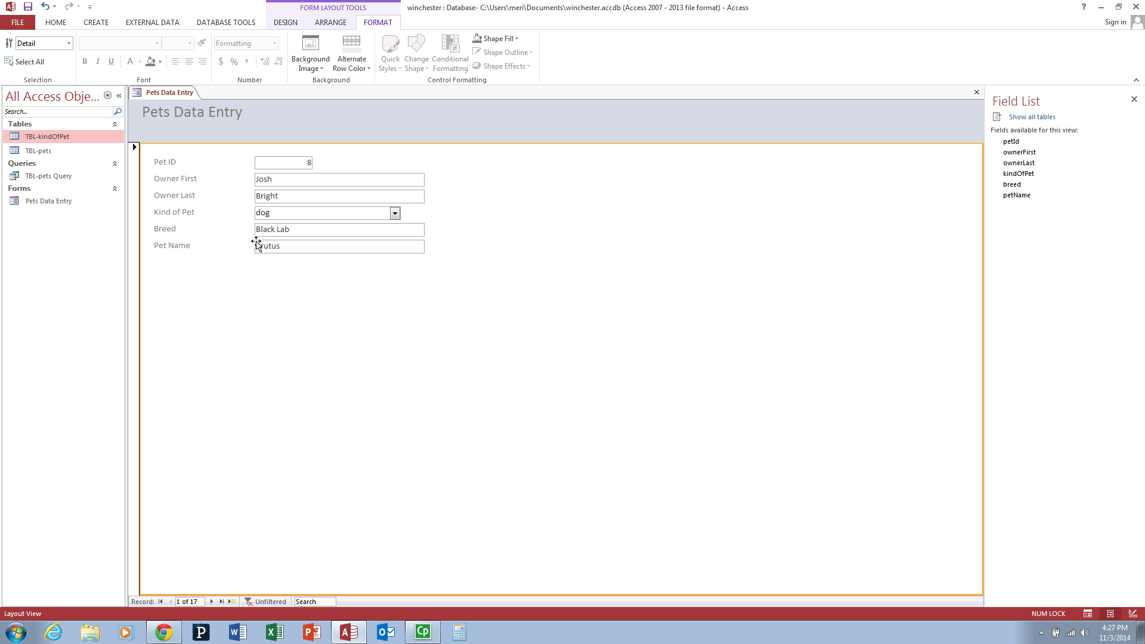
- Append ' - ' and the author's name to the Pets Data Entry title
left_click(261, 114)
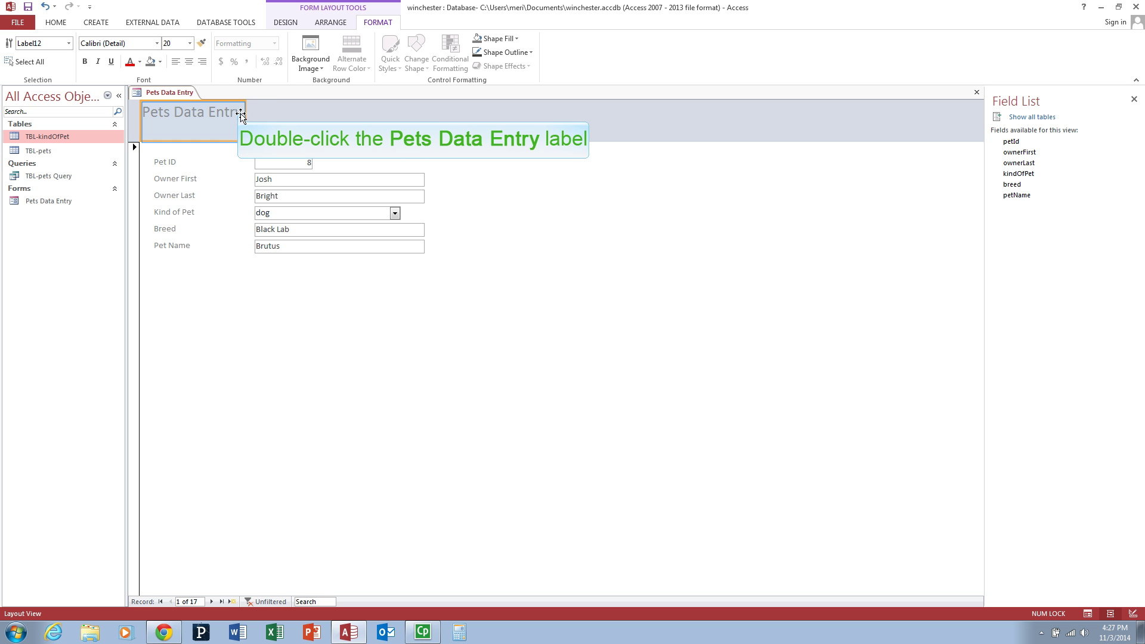
double_click(238, 112)
left_click(243, 112)
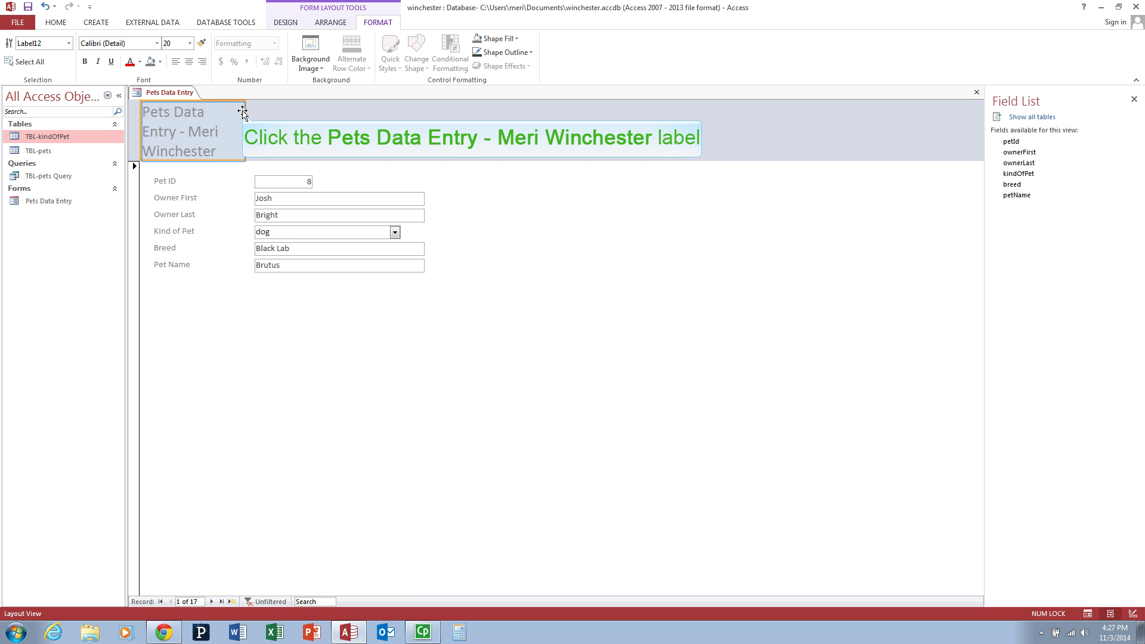
left_click(242, 111)
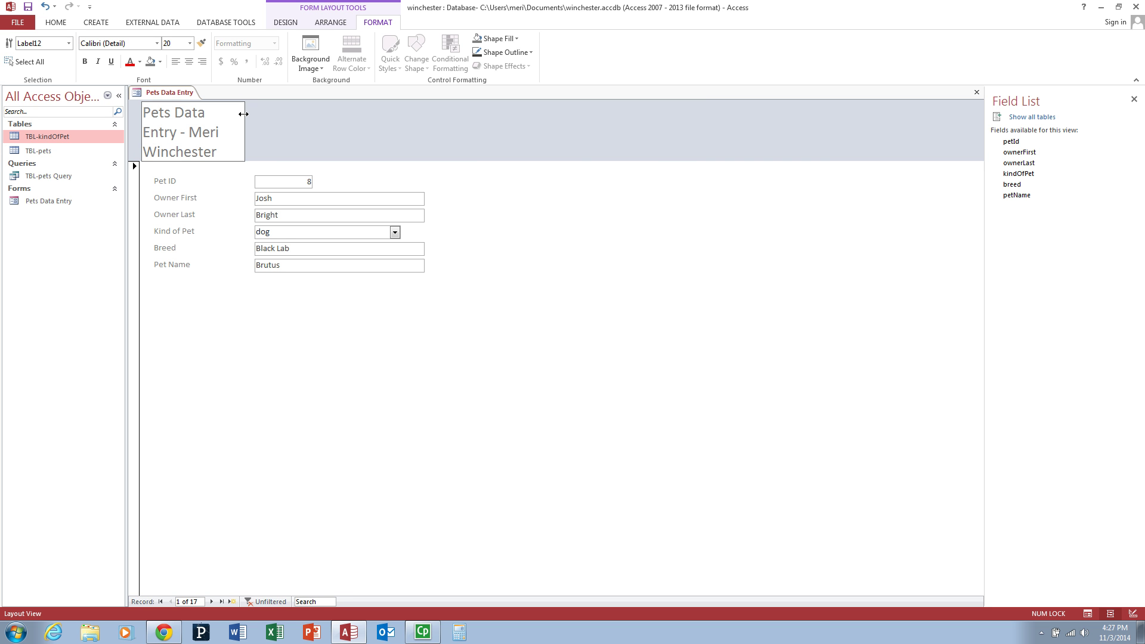
- Widen the title label so the full title fits on one line
left_click(534, 129)
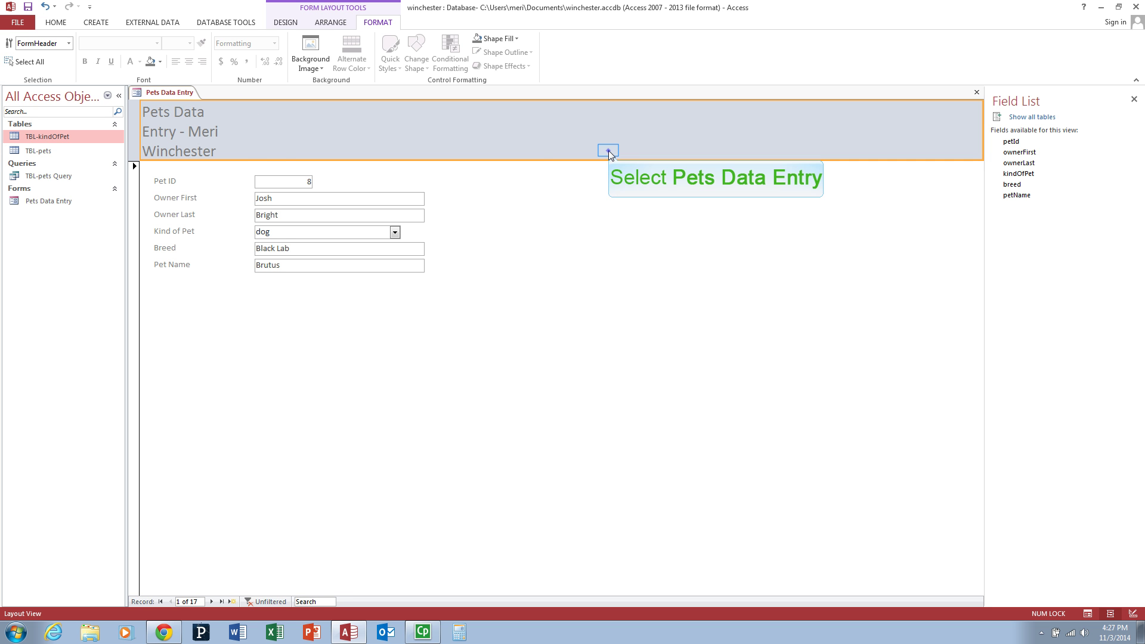
left_click(189, 128)
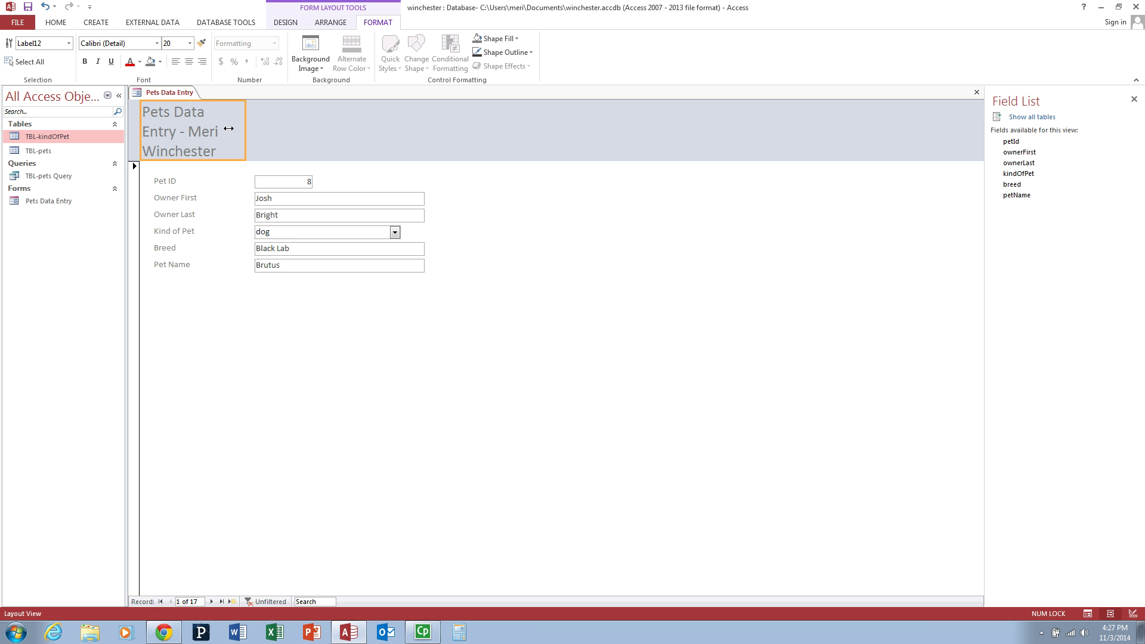
left_click_drag(245, 129, 481, 129)
- Shrink the title box to one line's height and switch the form to Form View
left_click_drag(404, 162, 417, 136)
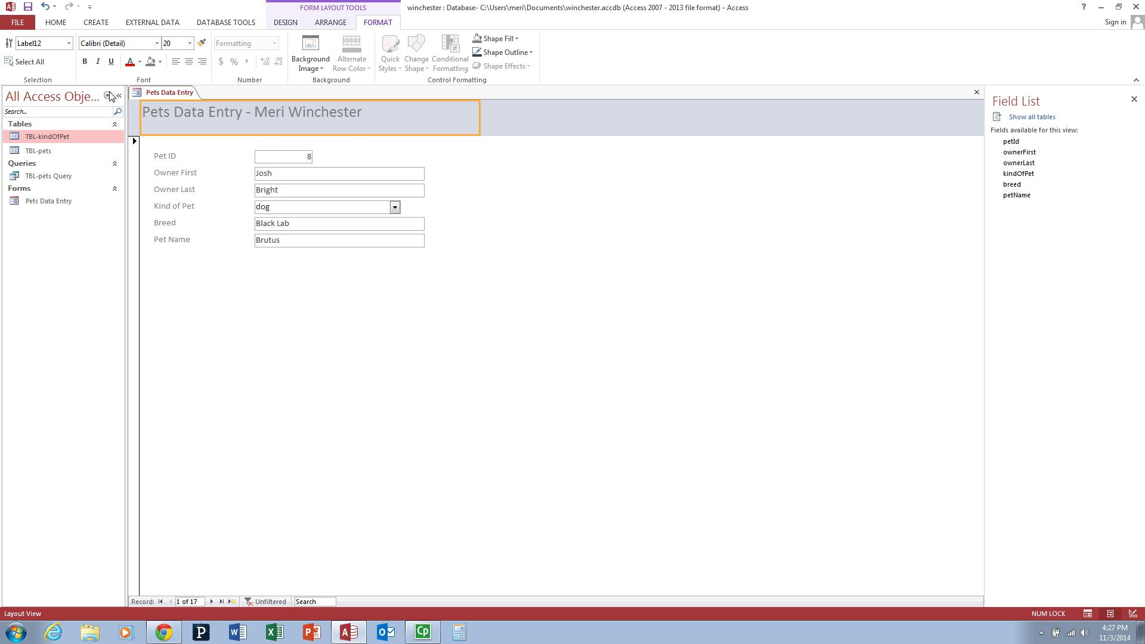
left_click(58, 24)
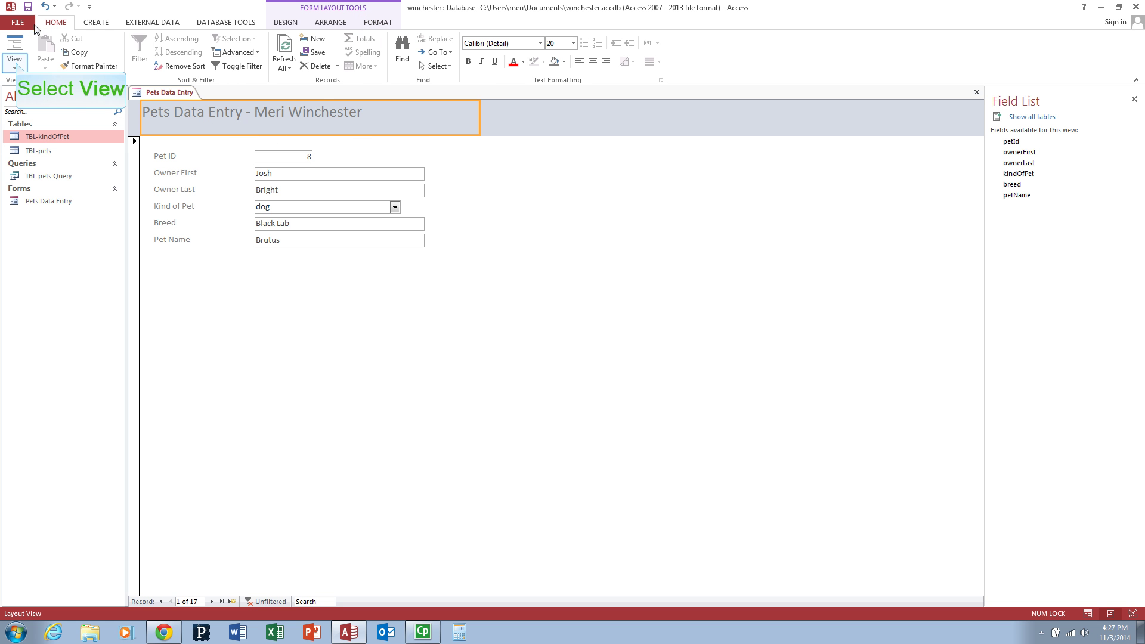
left_click(18, 64)
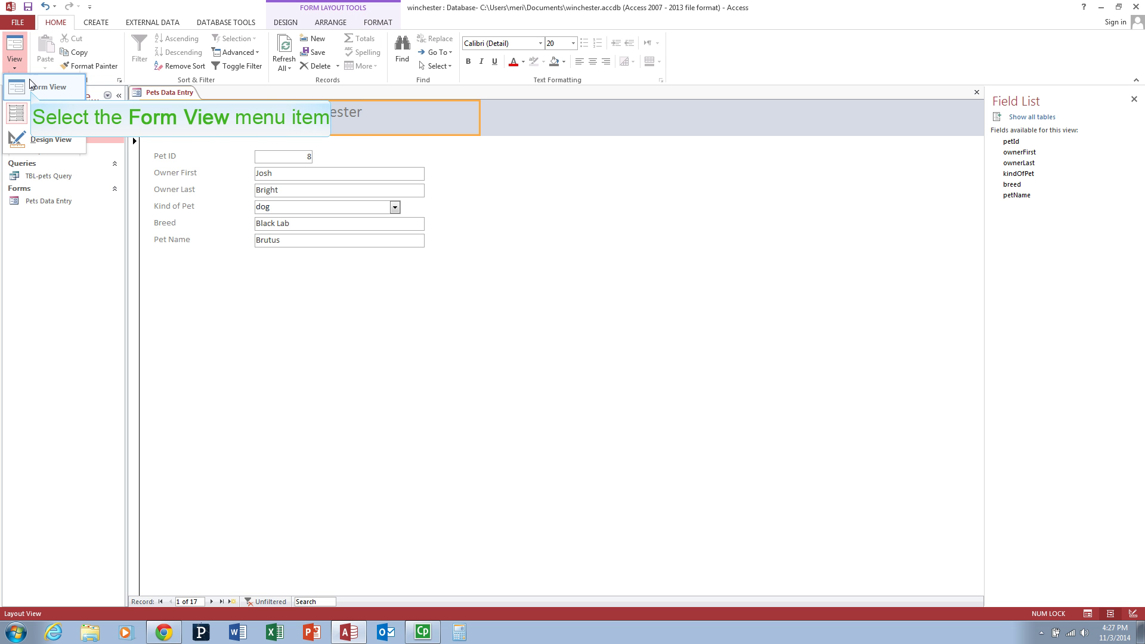
left_click(32, 93)
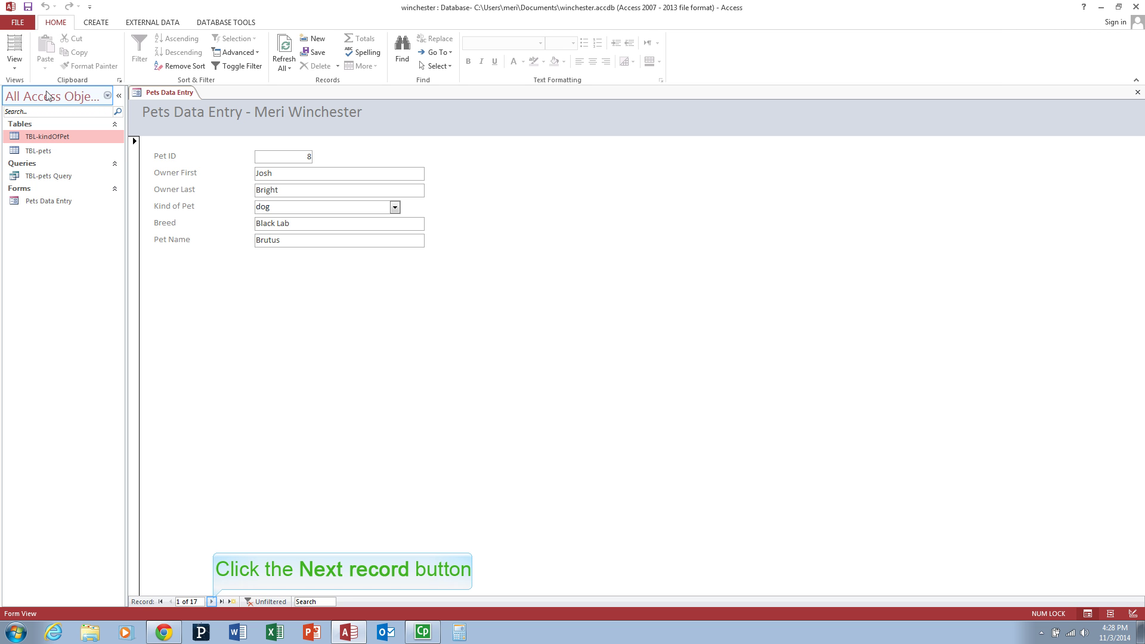
- Step forward through the pet records to record 8, then back to record 6
left_click(213, 601)
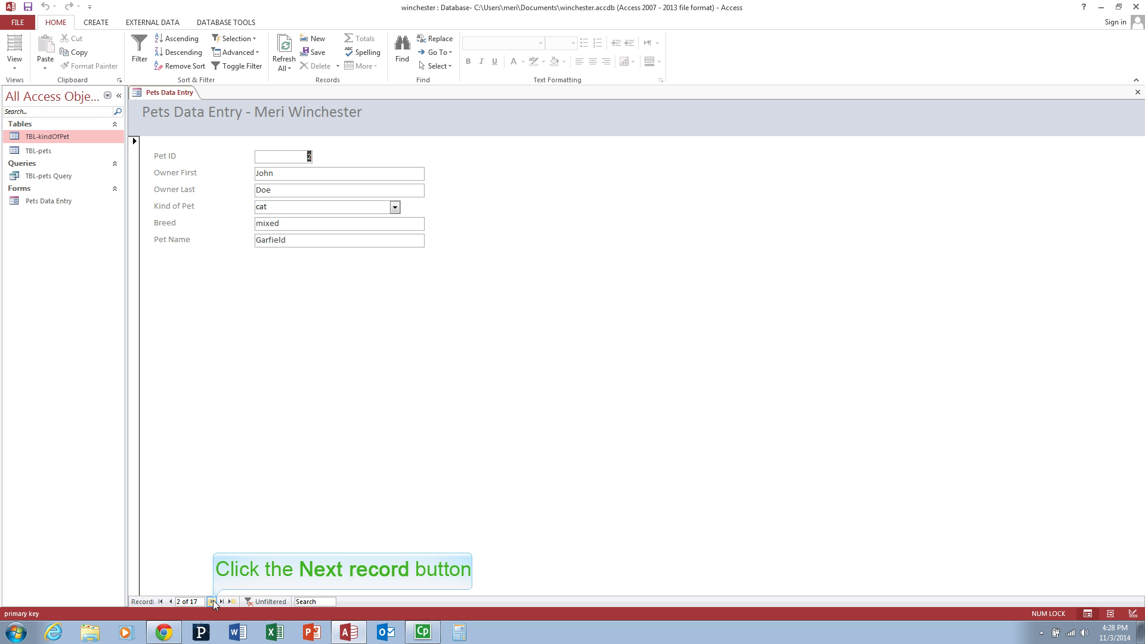
left_click(213, 602)
double_click(213, 601)
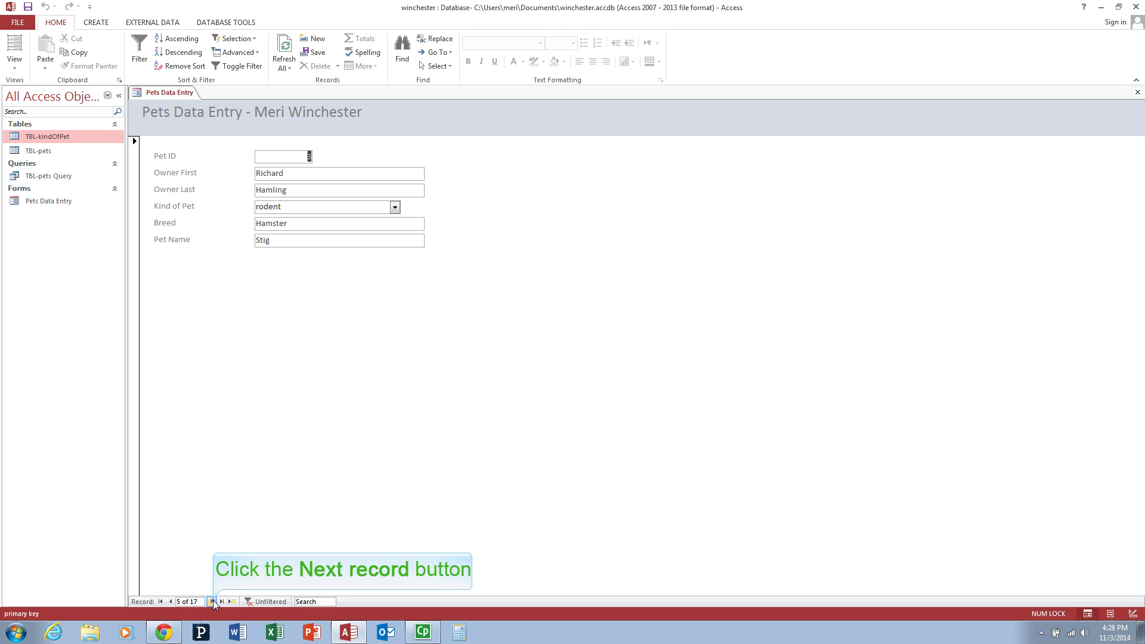
left_click(213, 601)
double_click(213, 601)
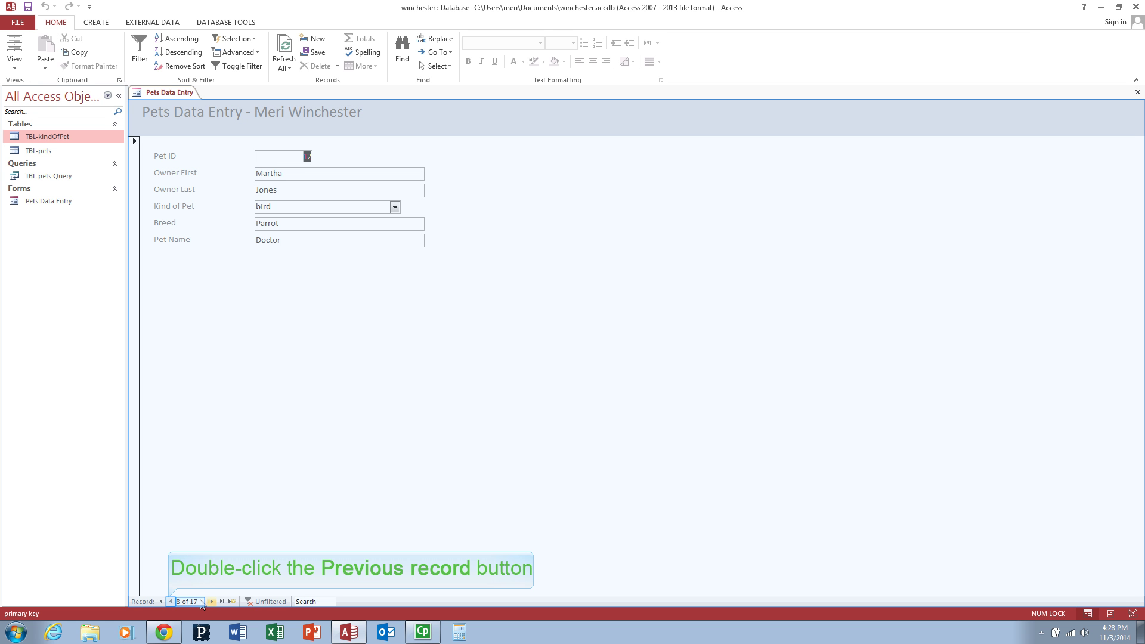
double_click(170, 601)
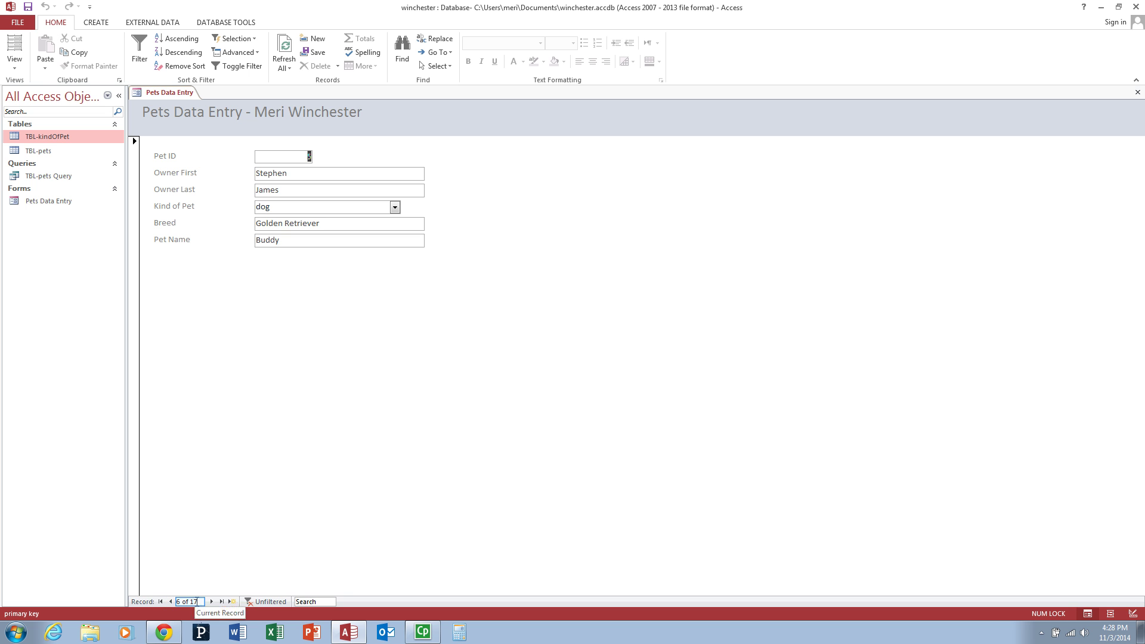
- Jump straight to record 10, the cat Smokey, and focus the Pet ID field
left_click(197, 602)
type("10")
key("Return")
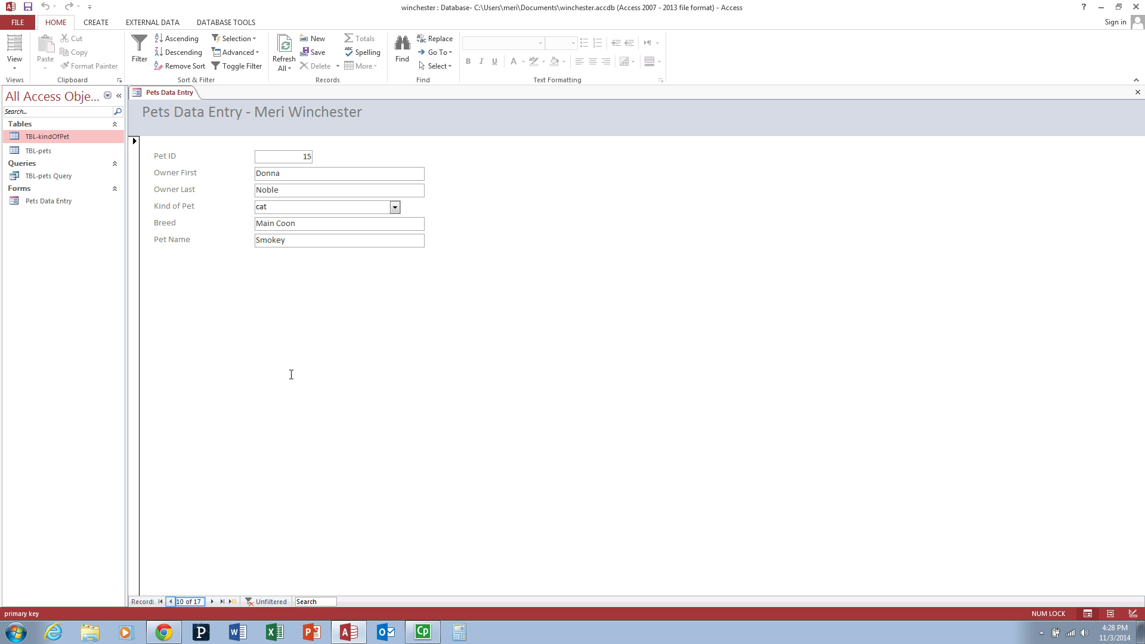
left_click(302, 158)
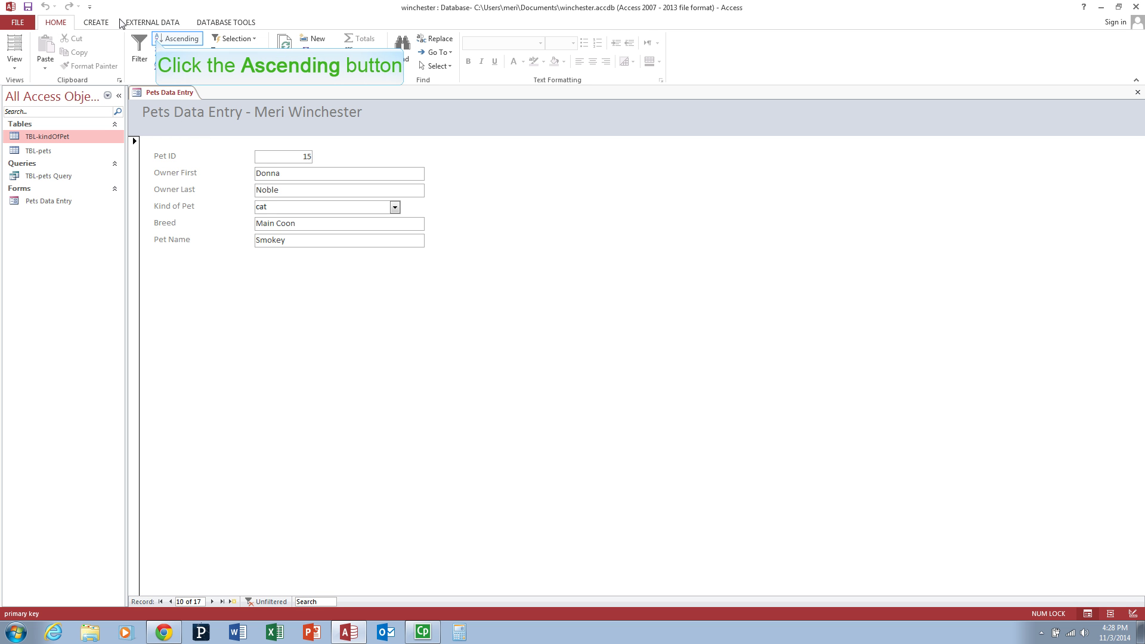
- Sort the pet records ascending by Pet ID
left_click(157, 39)
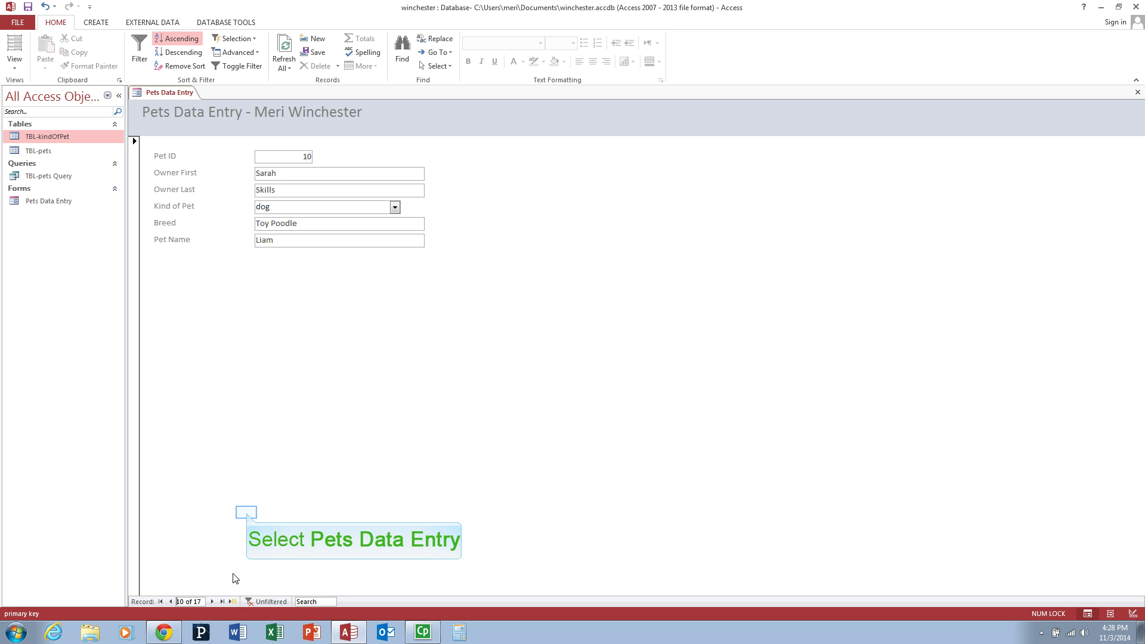
left_click(246, 514)
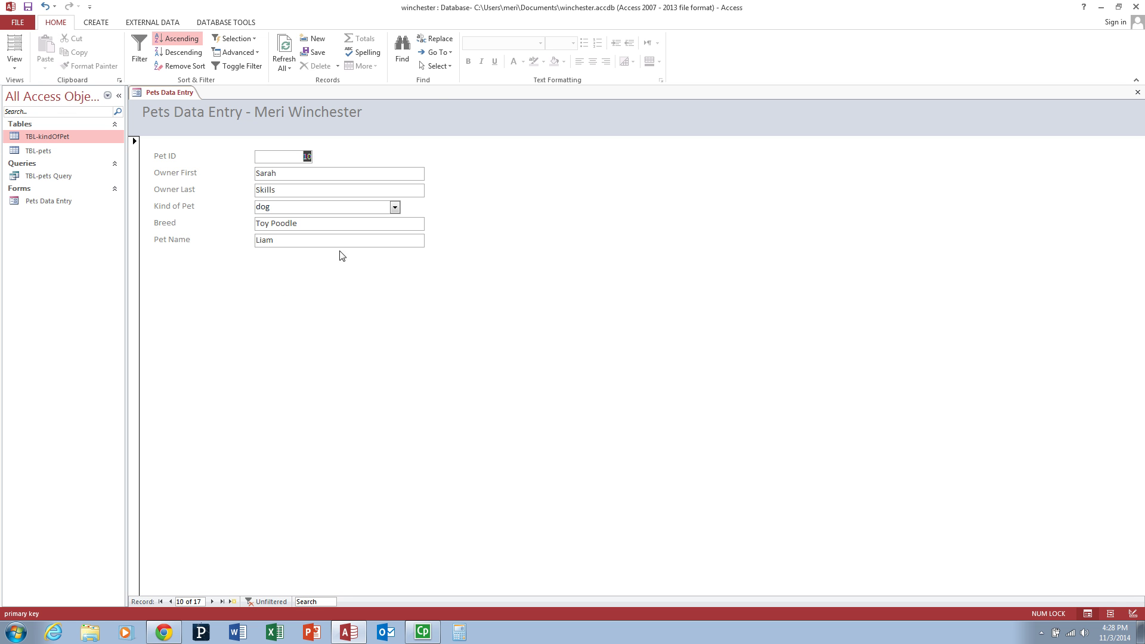
- Search the form for 'Eli' to jump to record 6, the Bouvier dog
left_click(409, 52)
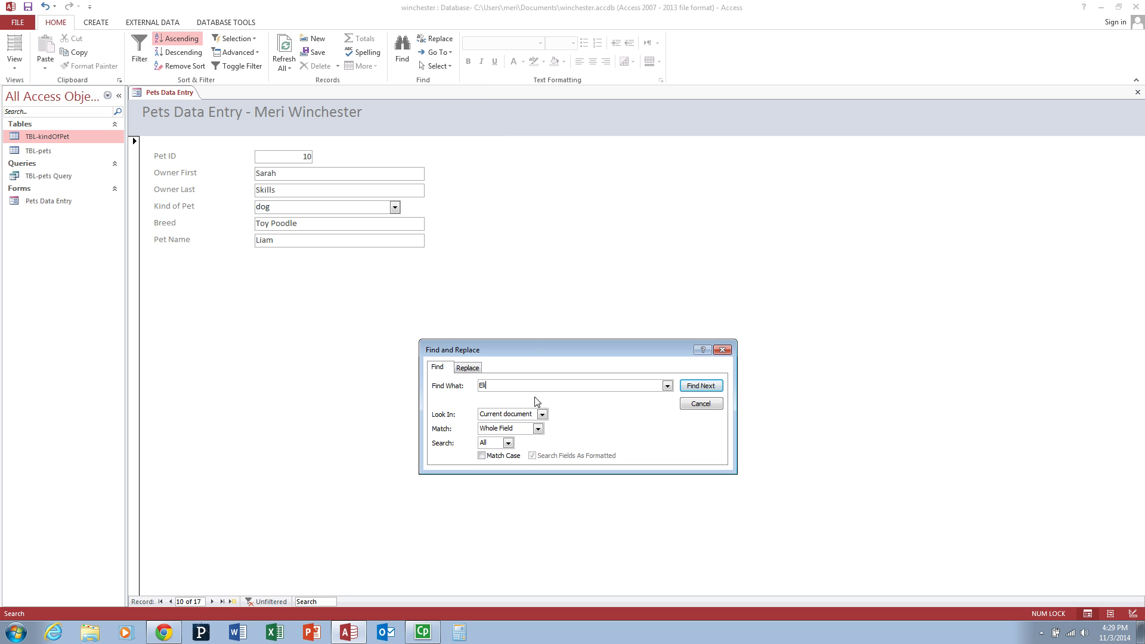
left_click(702, 386)
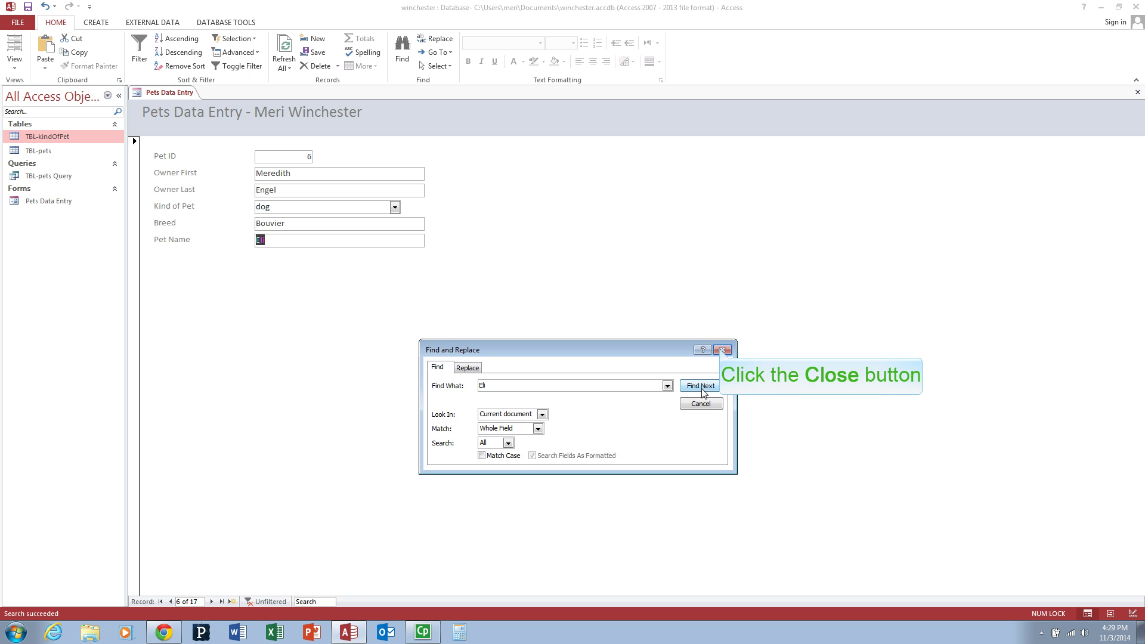
left_click(722, 351)
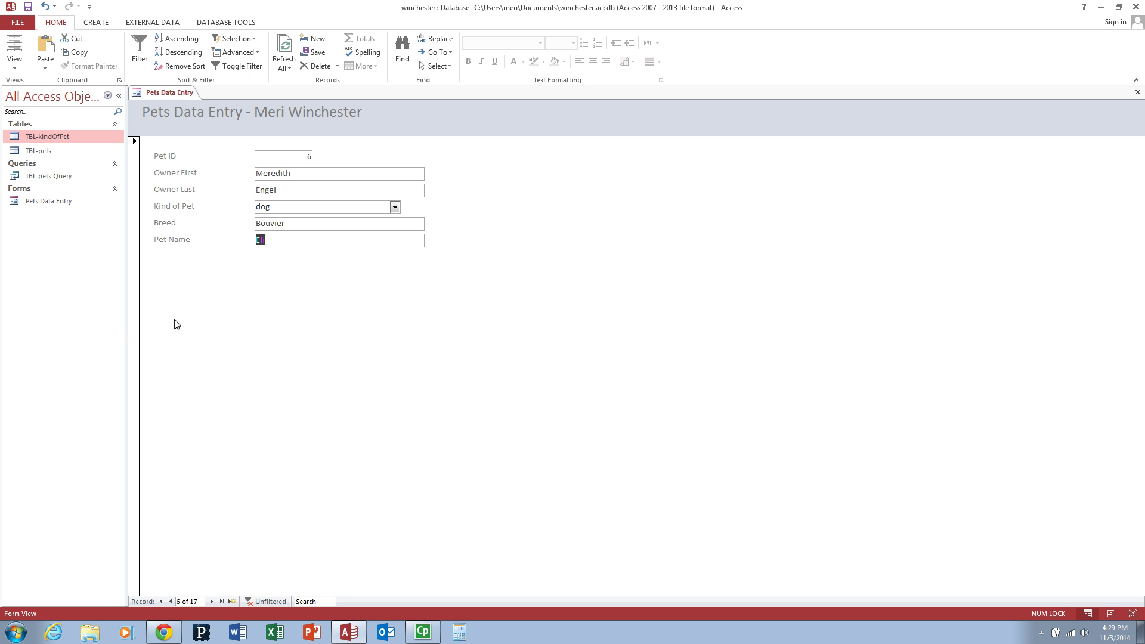
- Delete the selected Eli Bouvier record and confirm, leaving 16 pet records
left_click(133, 296)
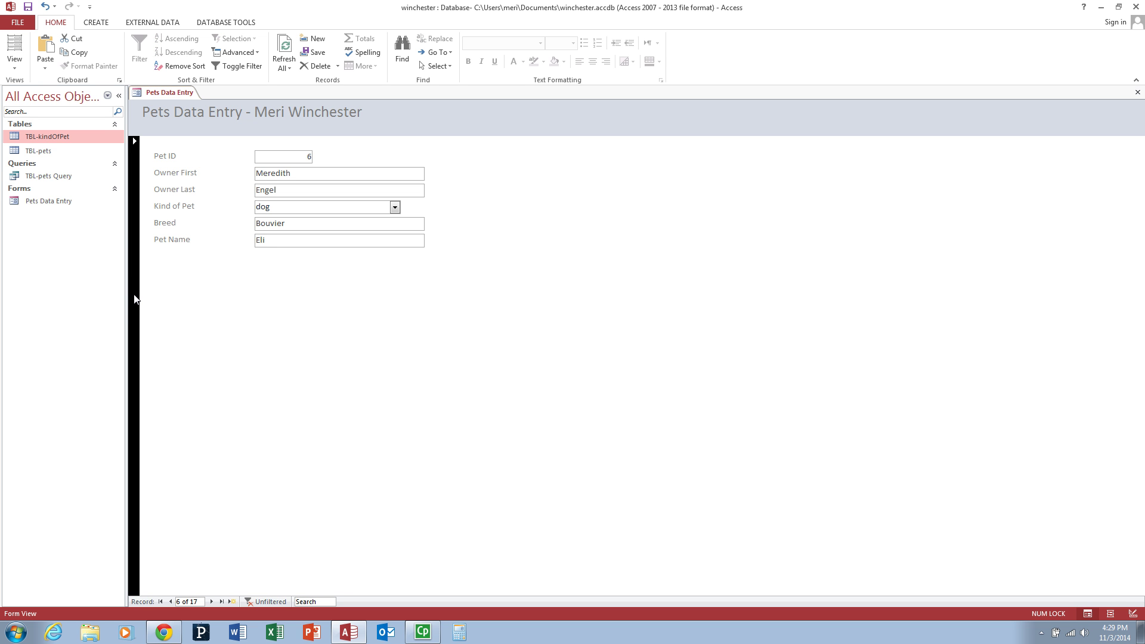
key("Delete")
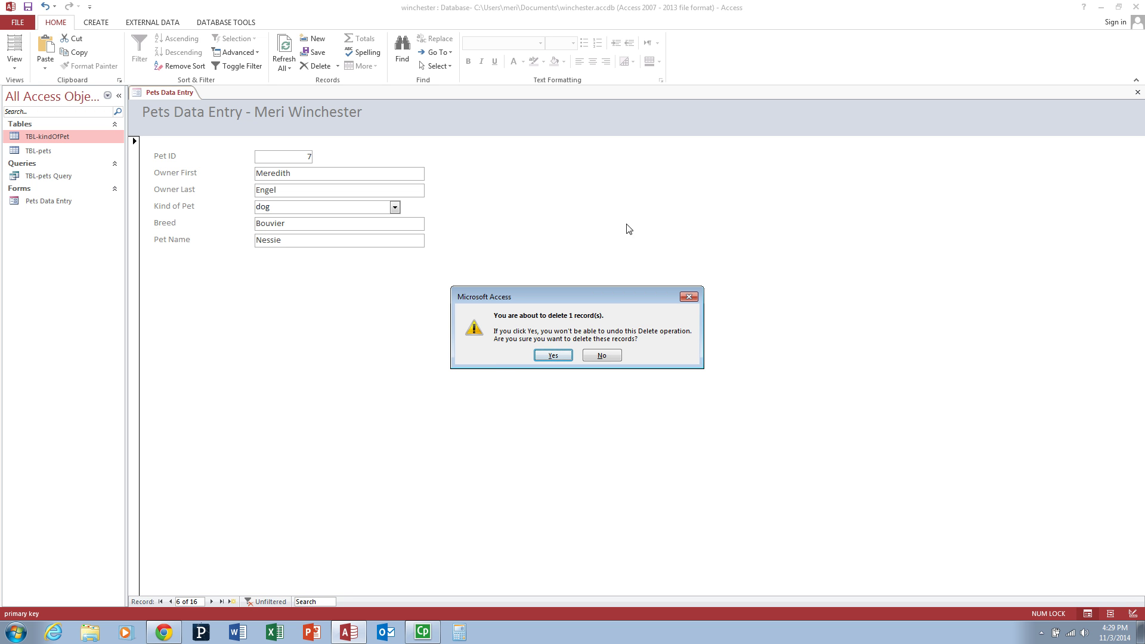
left_click(552, 356)
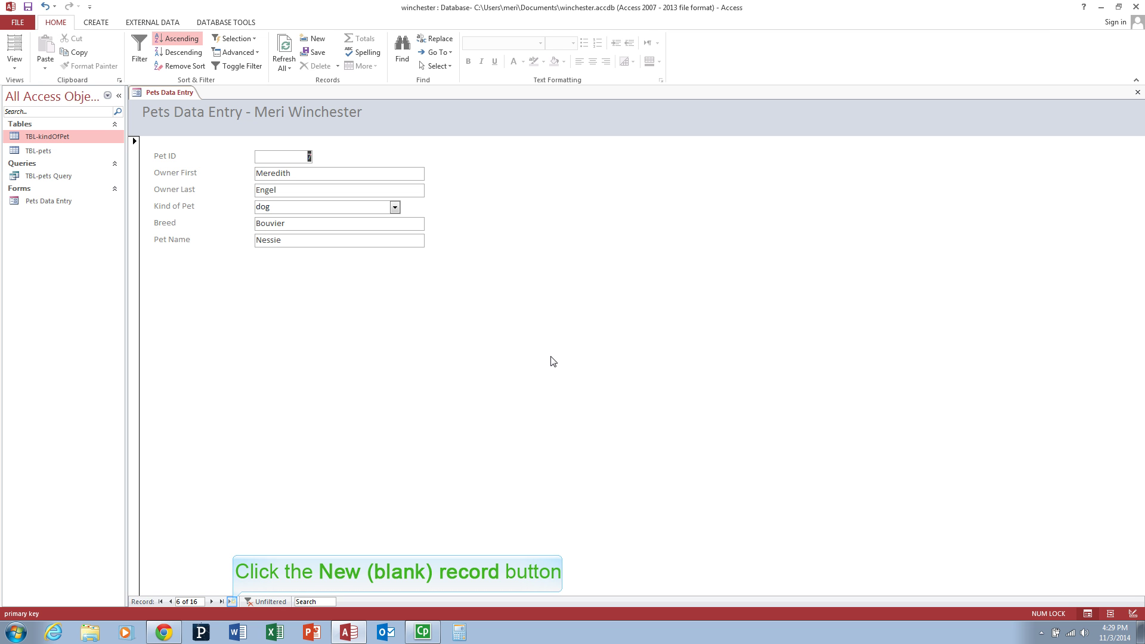
- Enter new record Pet ID 18, a Mixed dog named Dino with its owner, then save it
left_click(232, 602)
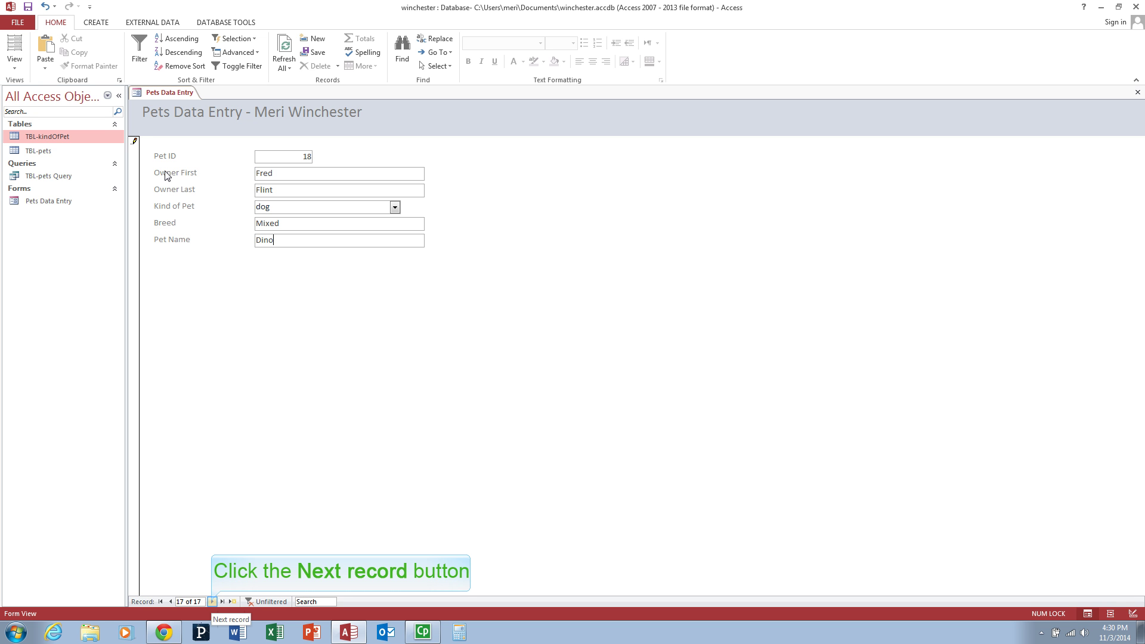
left_click(212, 602)
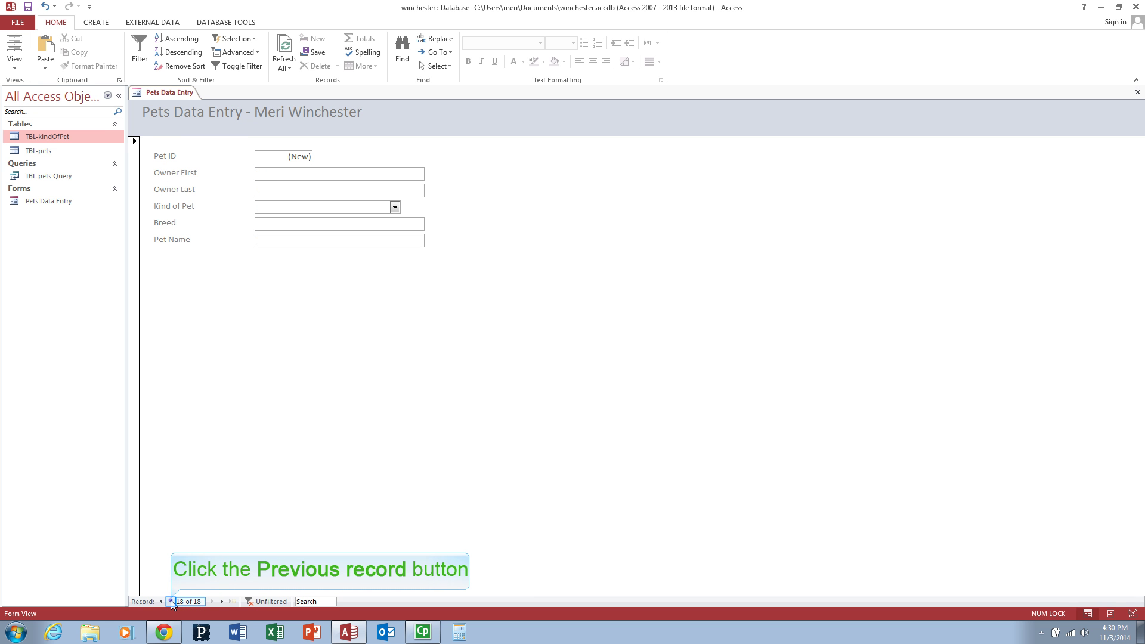
left_click(171, 602)
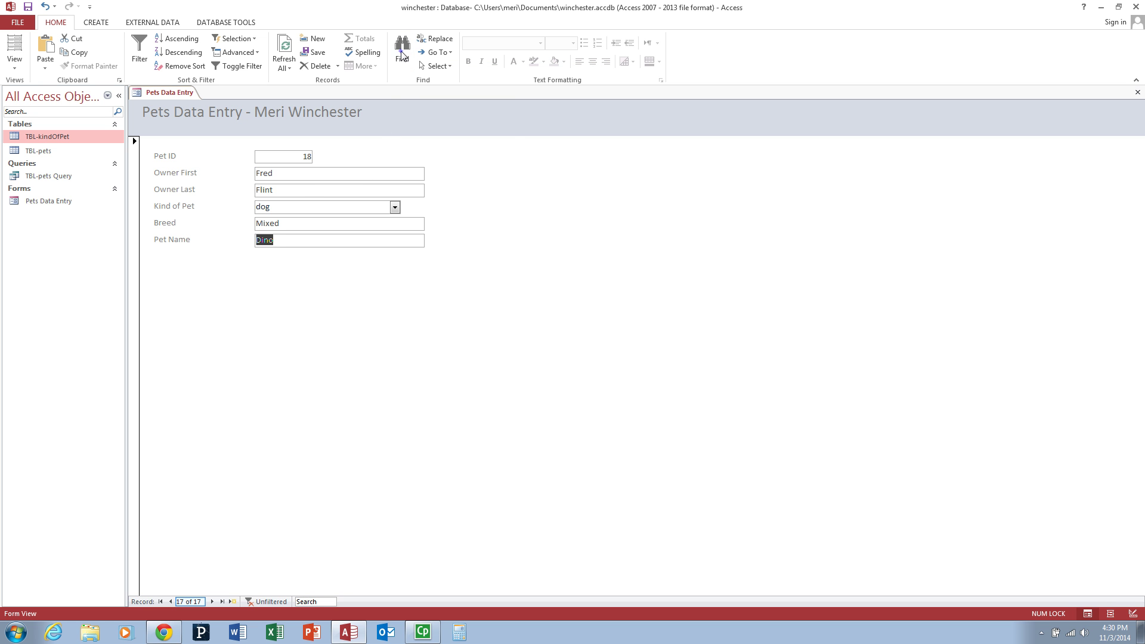
- Find the owner's first name to show record 1: Pet ID 1, Nessie the Bouvier
left_click(402, 55)
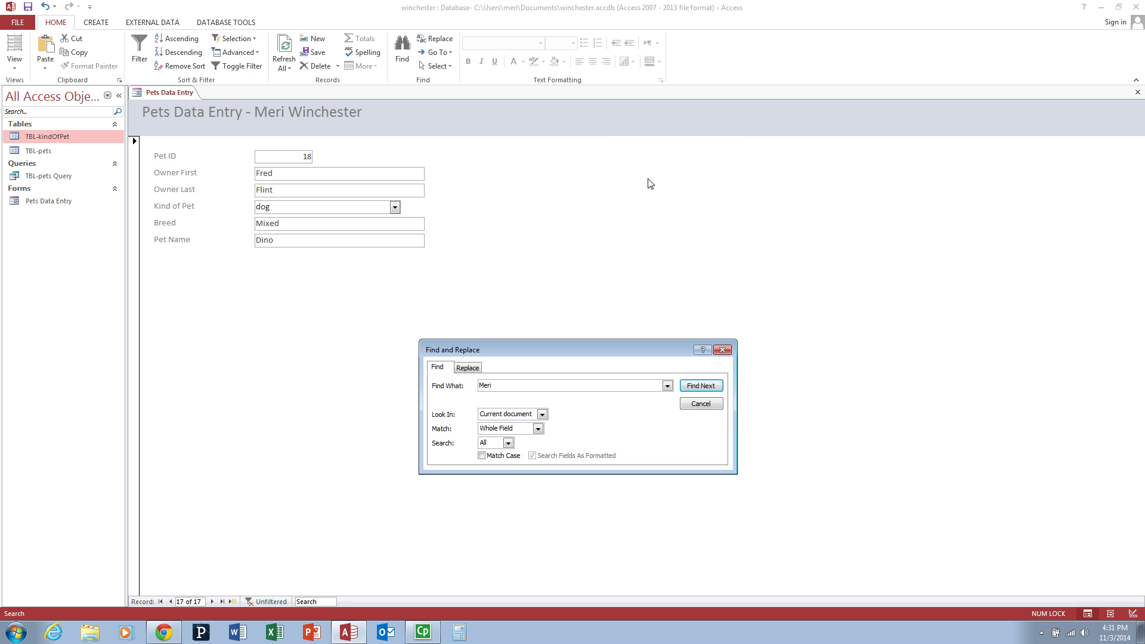
left_click(707, 381)
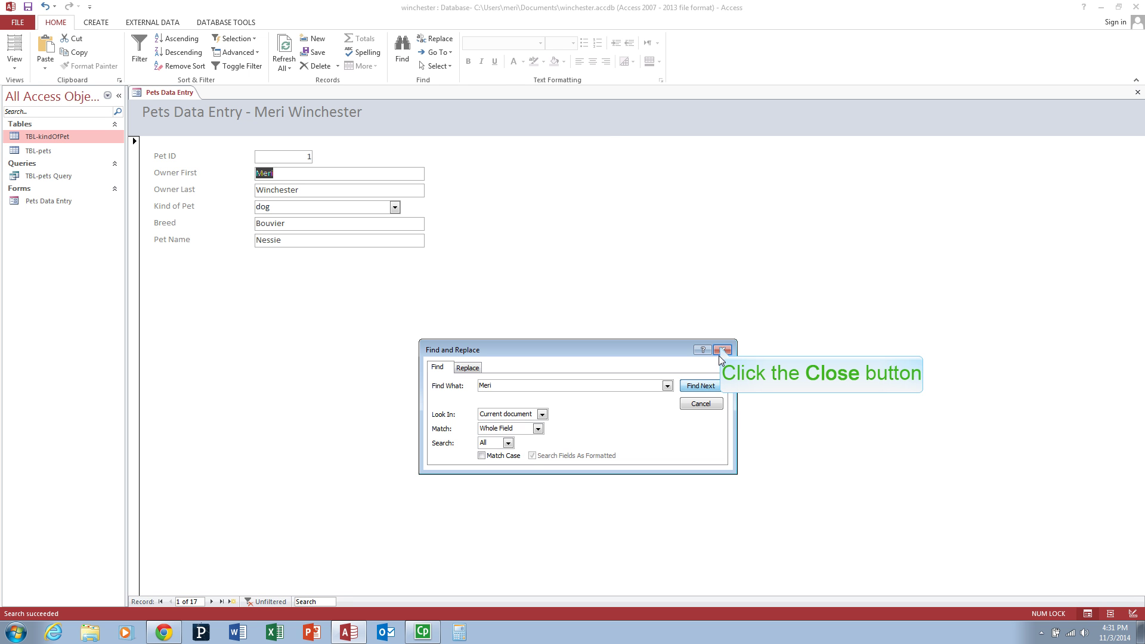
left_click(722, 351)
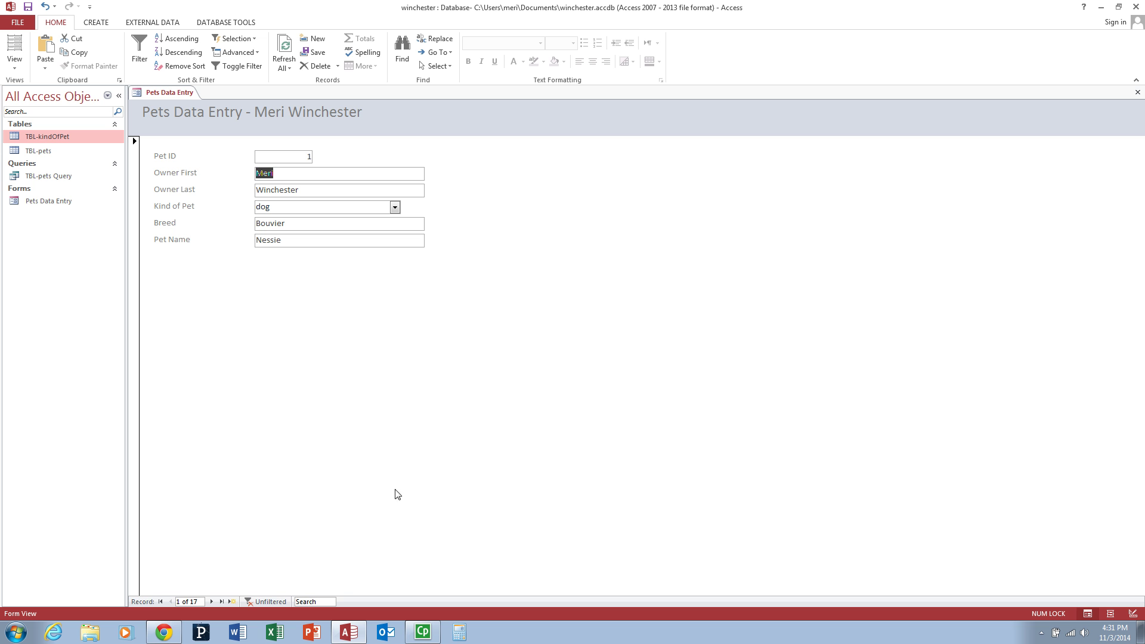
left_click(16, 639)
- Launch Snipping Tool and snip the Pets Data Entry form showing Nessie's record
type("sni")
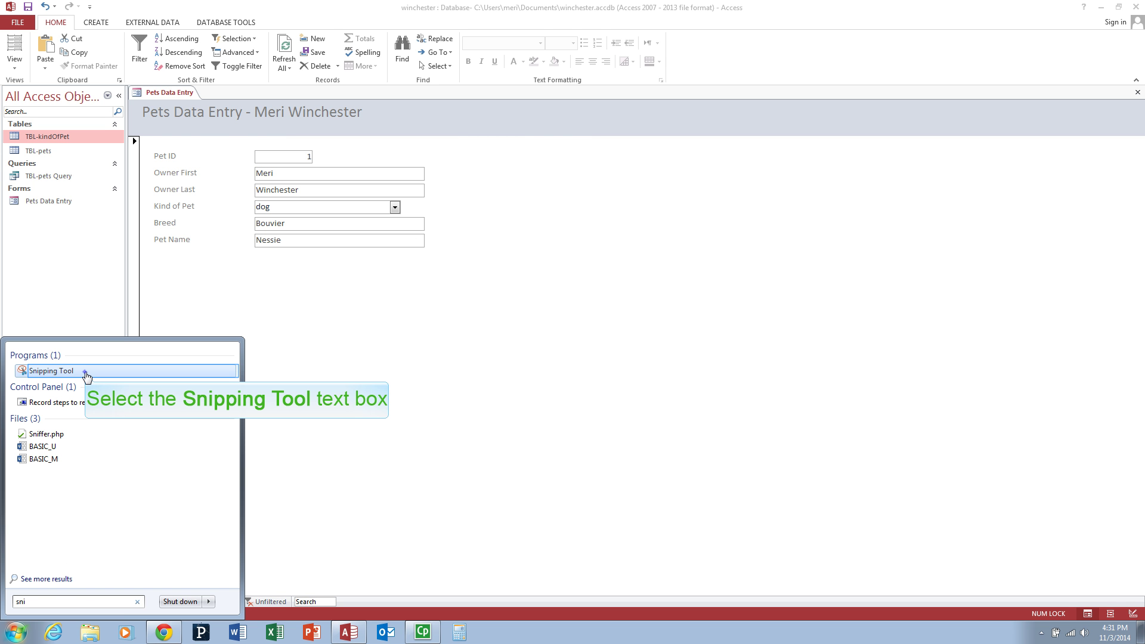
left_click(51, 371)
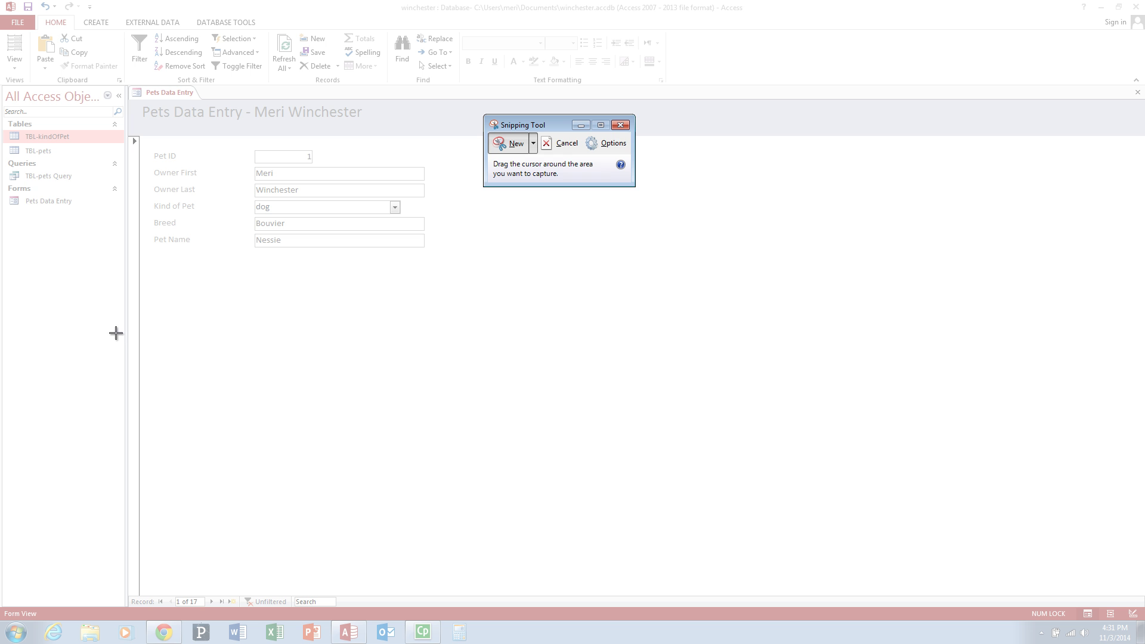
left_click_drag(136, 100, 452, 275)
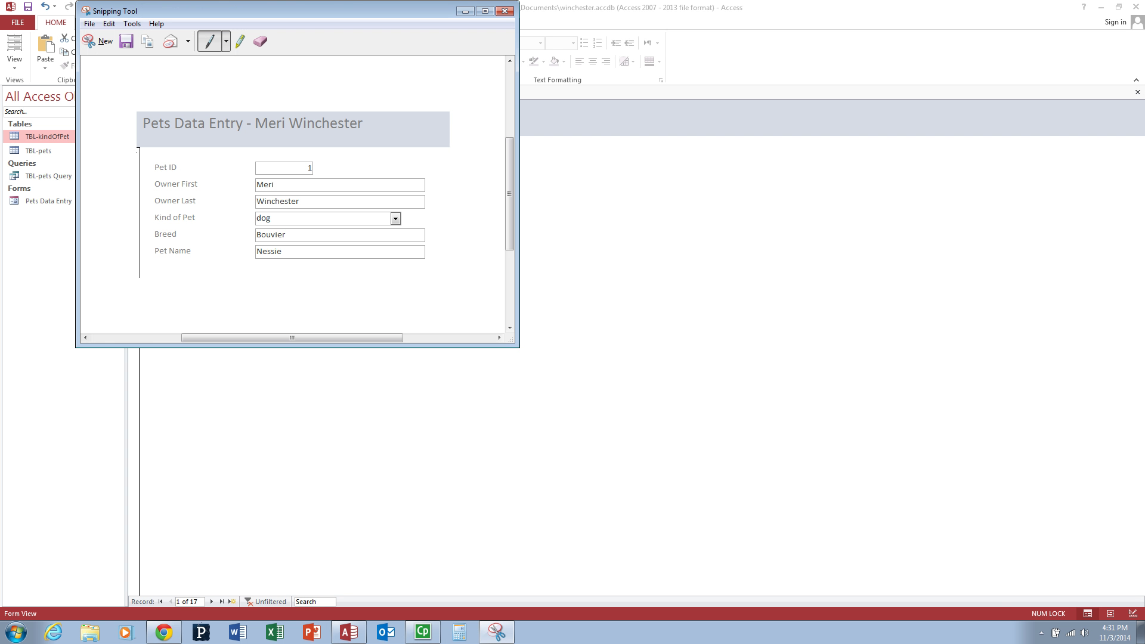